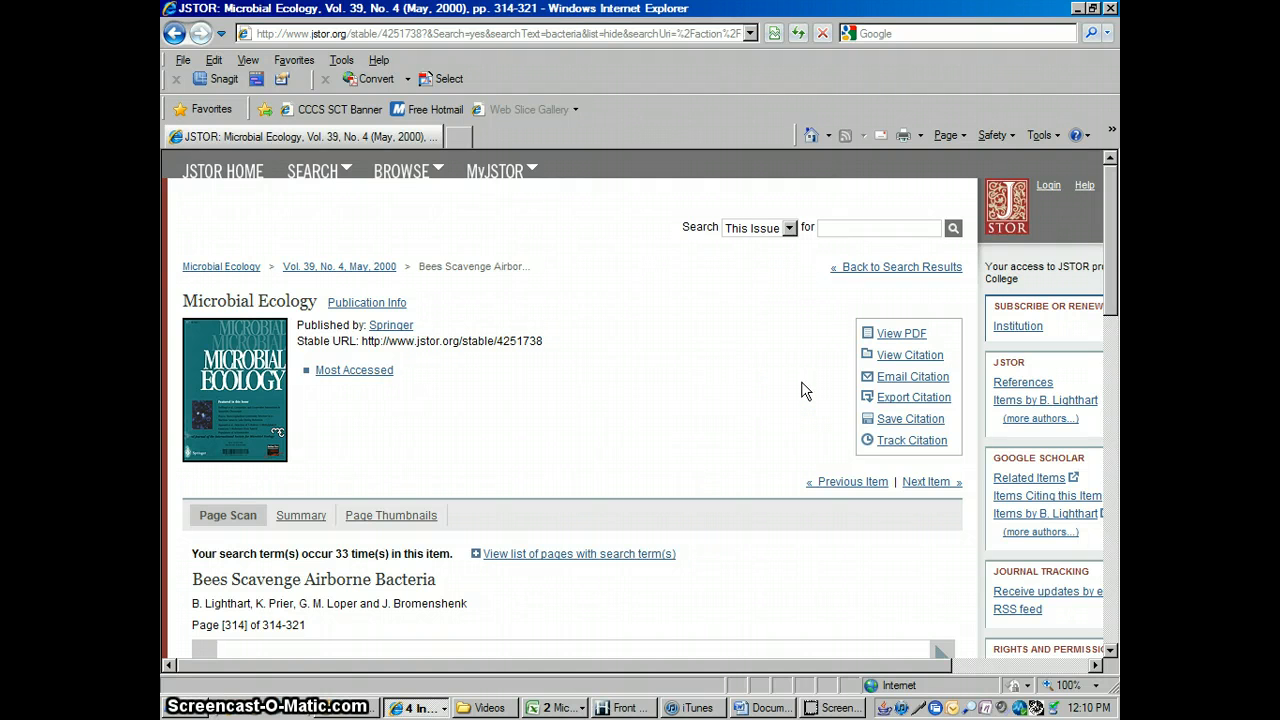
# Show the JSTOR article's citation and copy its title, authors, journal name, and volume, date and page lines
pyautogui.click(918, 362)
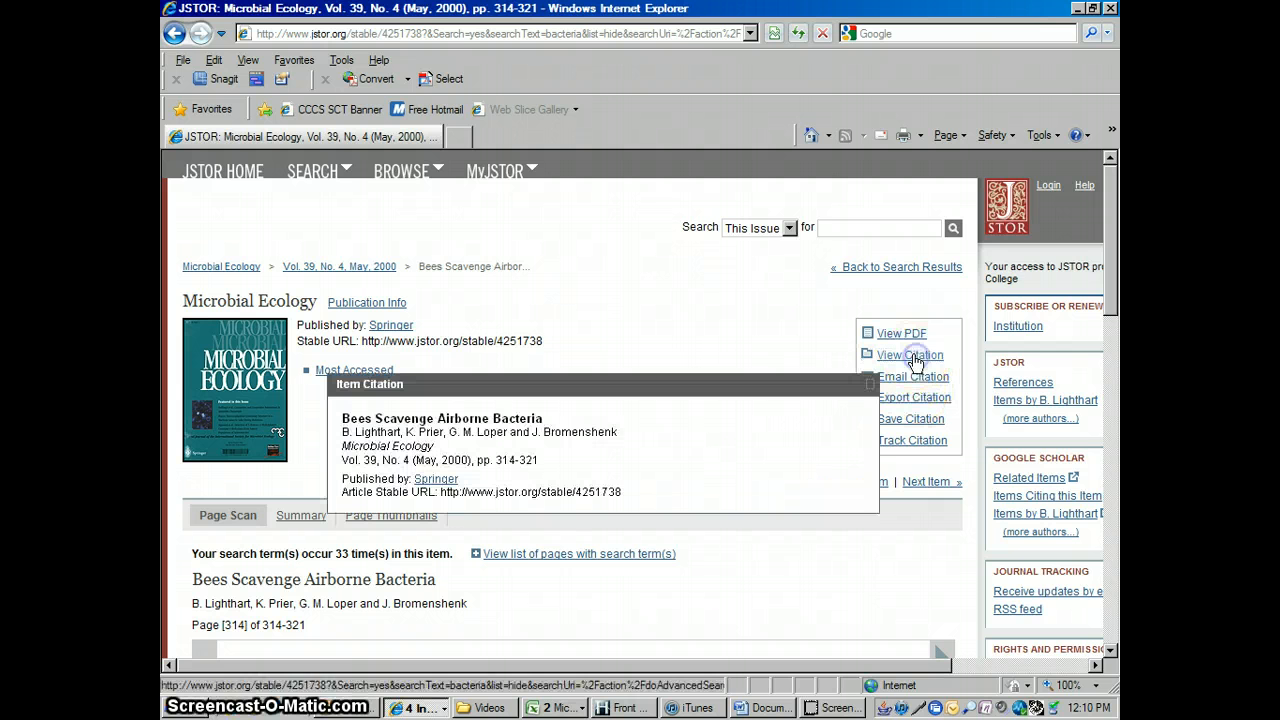
pyautogui.moveTo(340, 420); pyautogui.dragTo(552, 459)
pyautogui.hotkey('ctrl', 'c')
pyautogui.rightClick(395, 423)
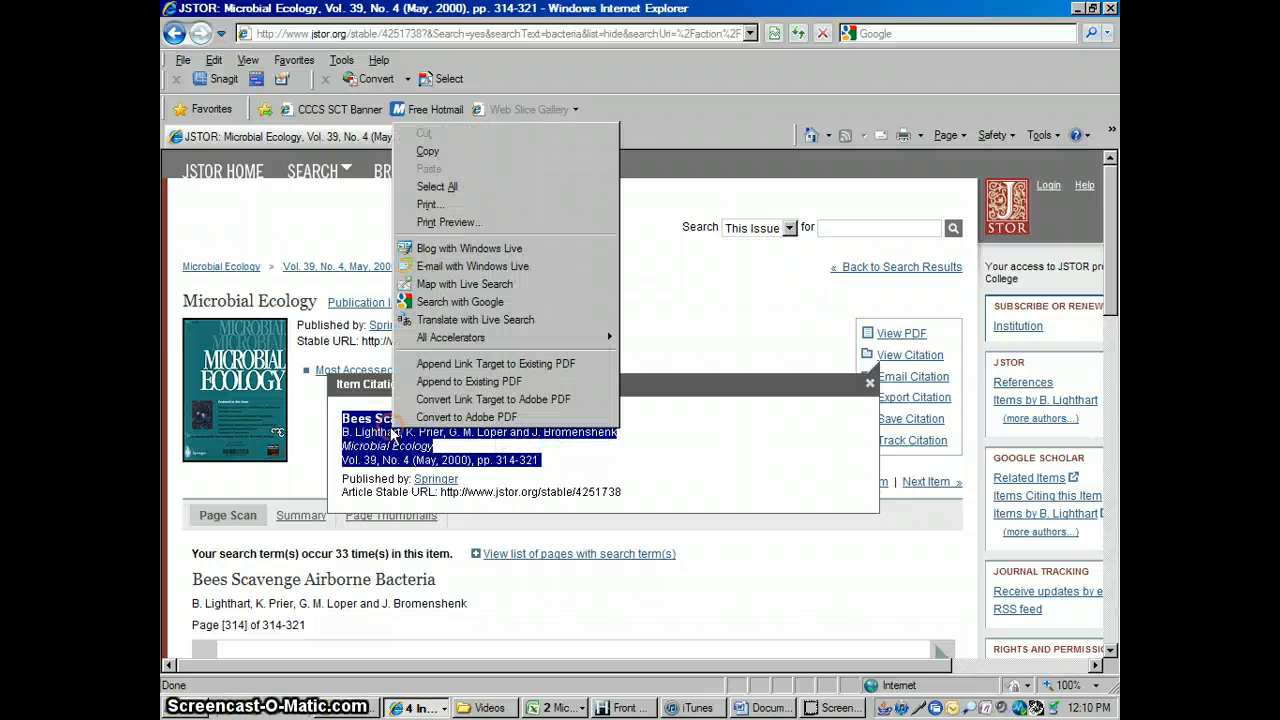
pyautogui.click(427, 151)
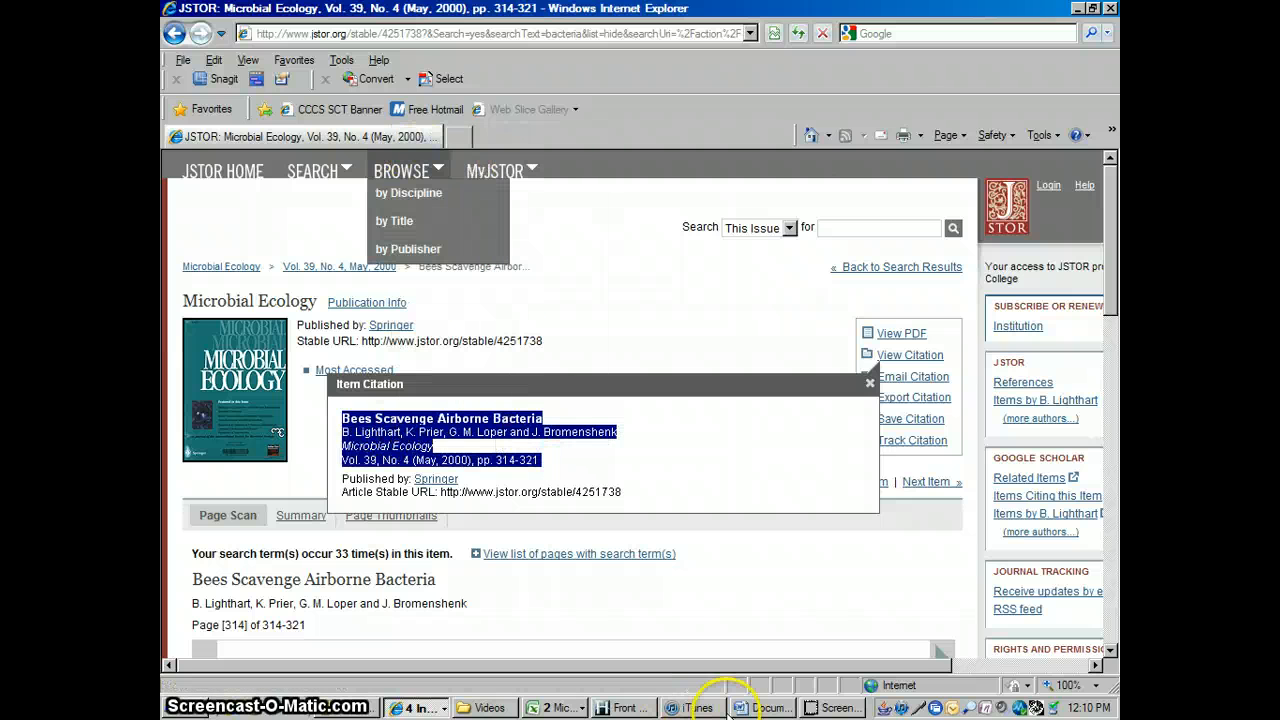
# Switch to the Word document and paste the copied citation below the References heading
pyautogui.click(765, 708)
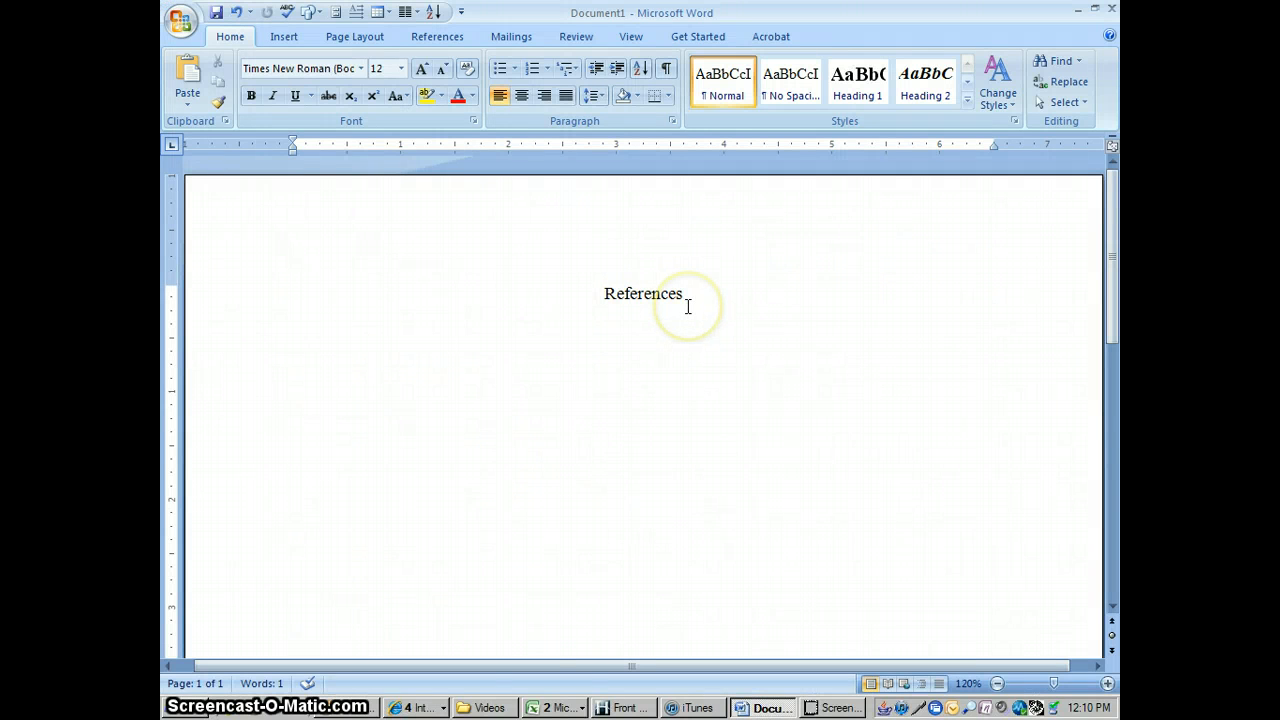
pyautogui.rightClick(297, 336)
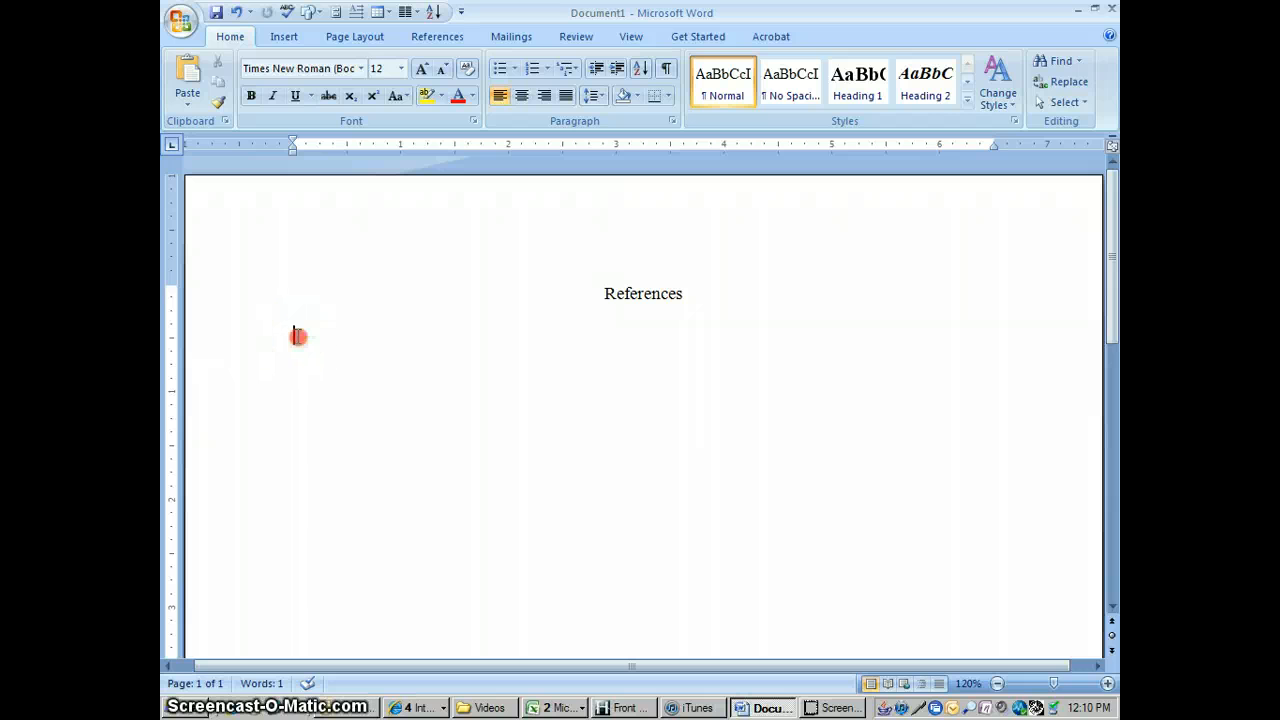
pyautogui.click(344, 390)
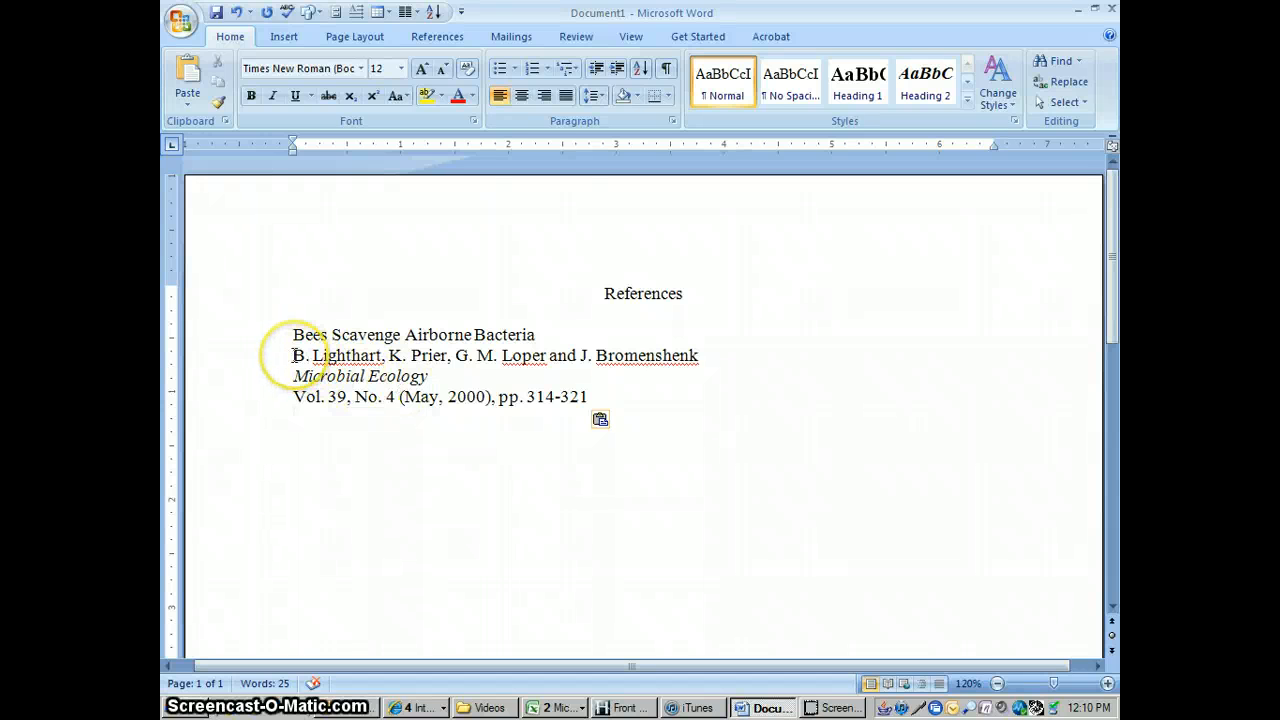
# Move the authors line above the article title "Bees Scavenge Airborne Bacteria"
pyautogui.moveTo(293, 355); pyautogui.dragTo(697, 361)
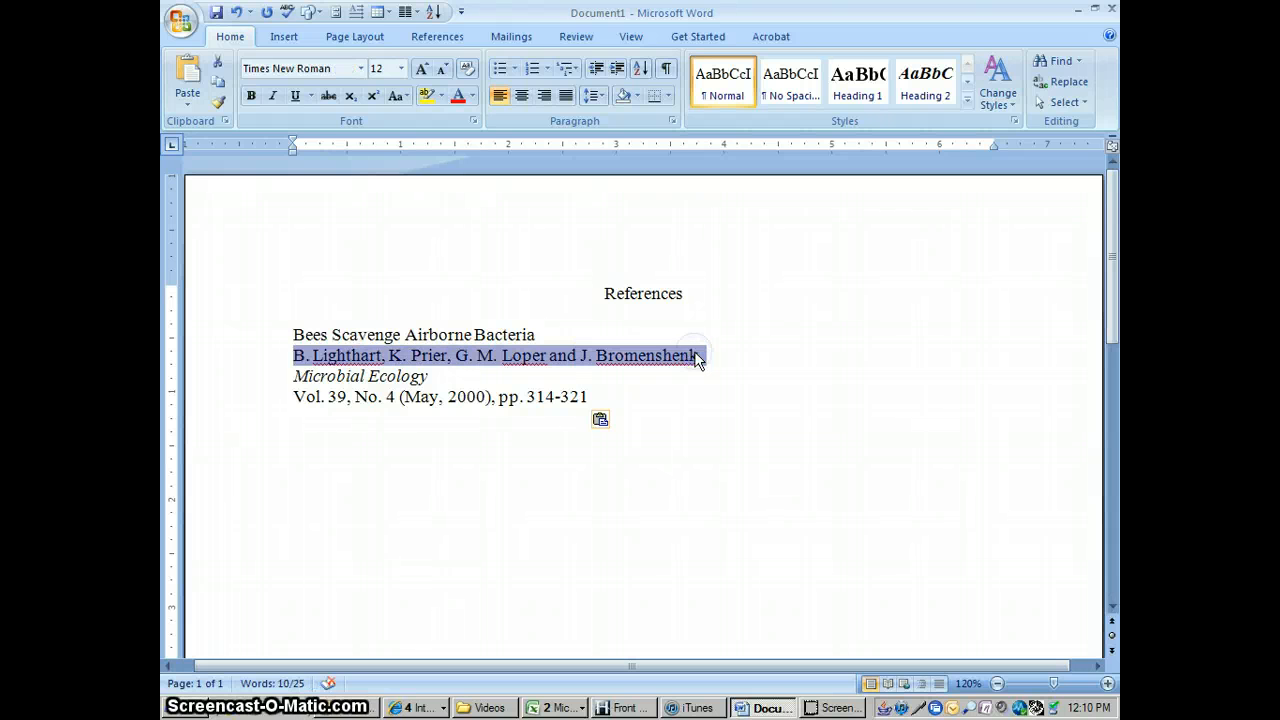
pyautogui.rightClick(538, 362)
pyautogui.click(577, 372)
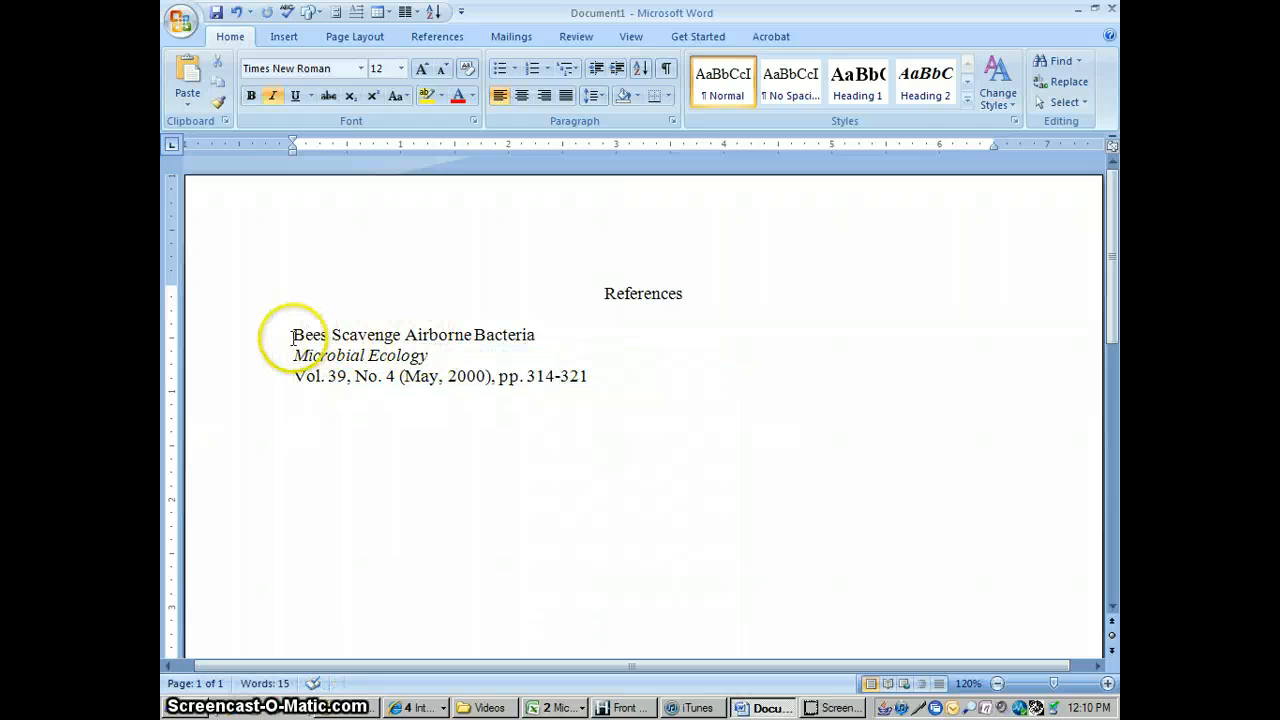
pyautogui.click(292, 335)
pyautogui.rightClick(292, 335)
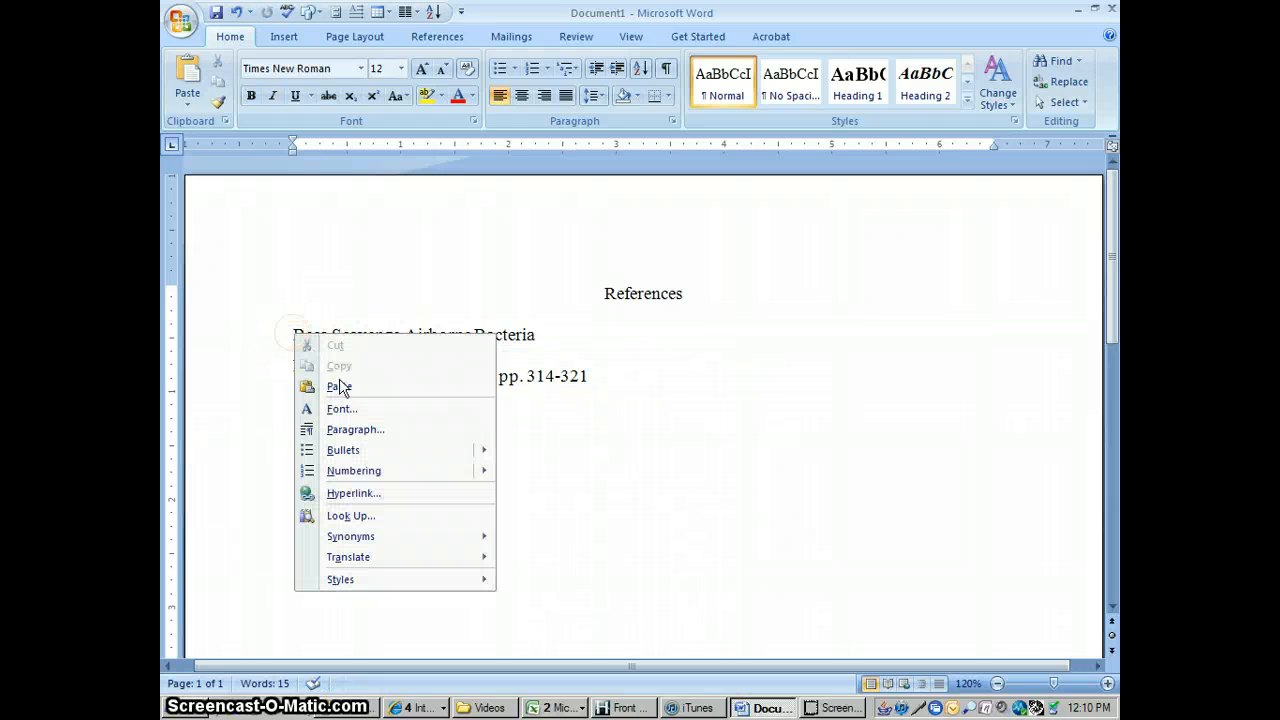
pyautogui.click(340, 388)
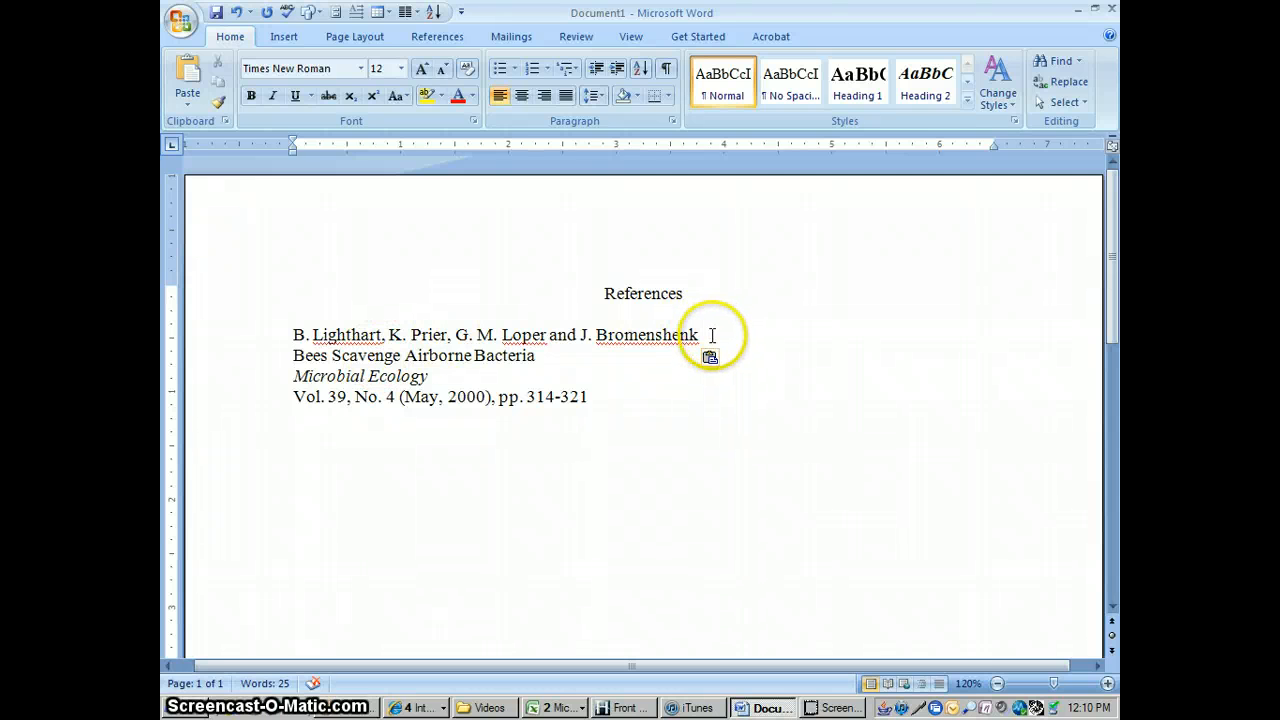
# Move the first author's initial behind the surname and follow it with a comma
pyautogui.click(713, 336)
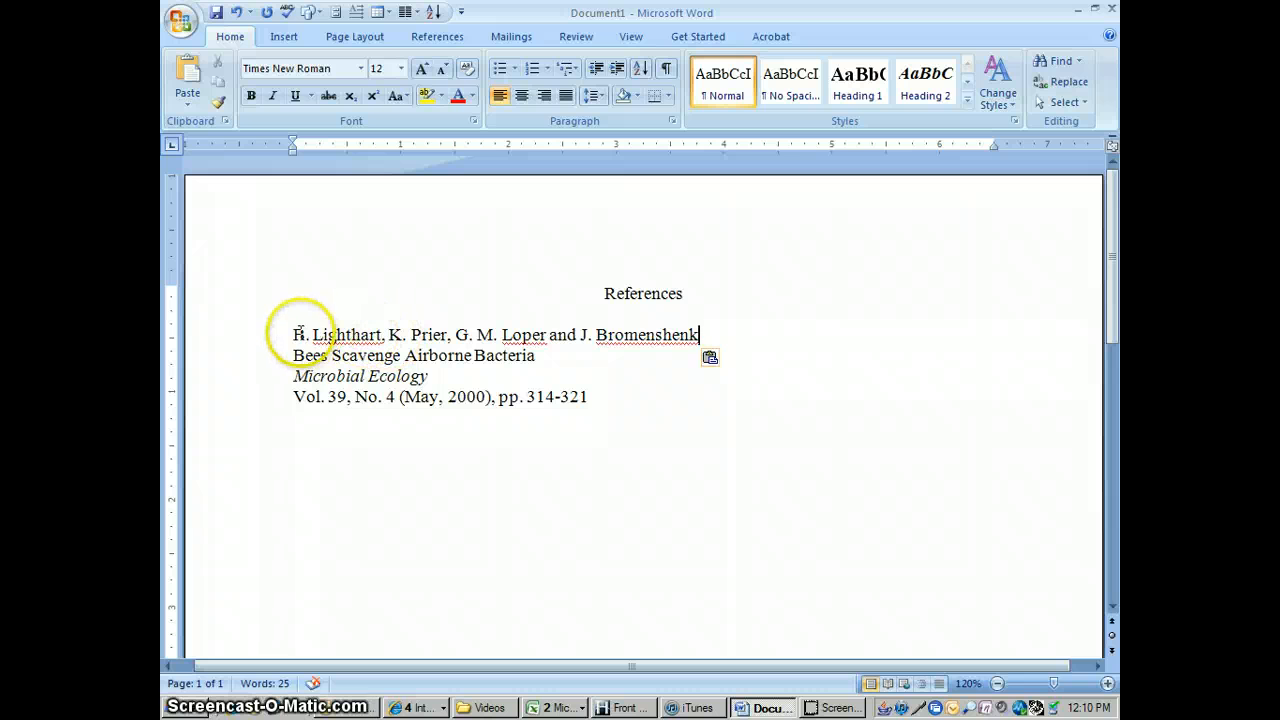
pyautogui.moveTo(294, 334); pyautogui.dragTo(312, 334)
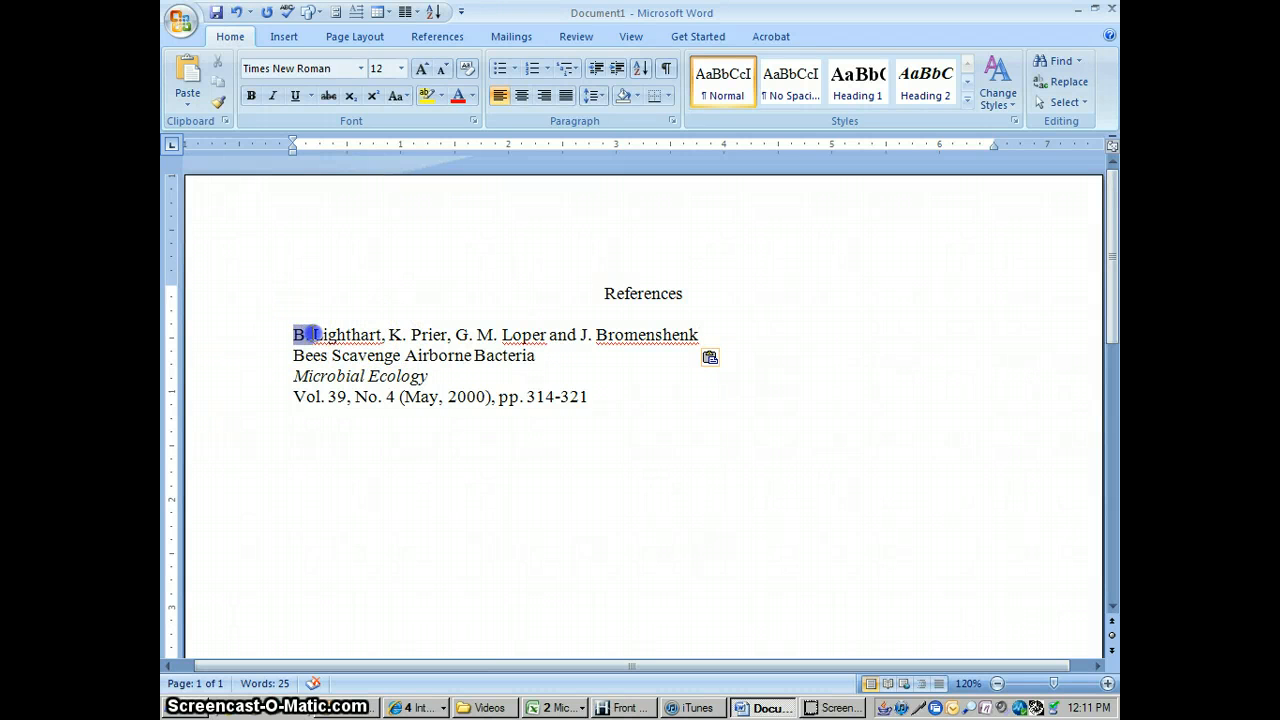
pyautogui.press('Delete')
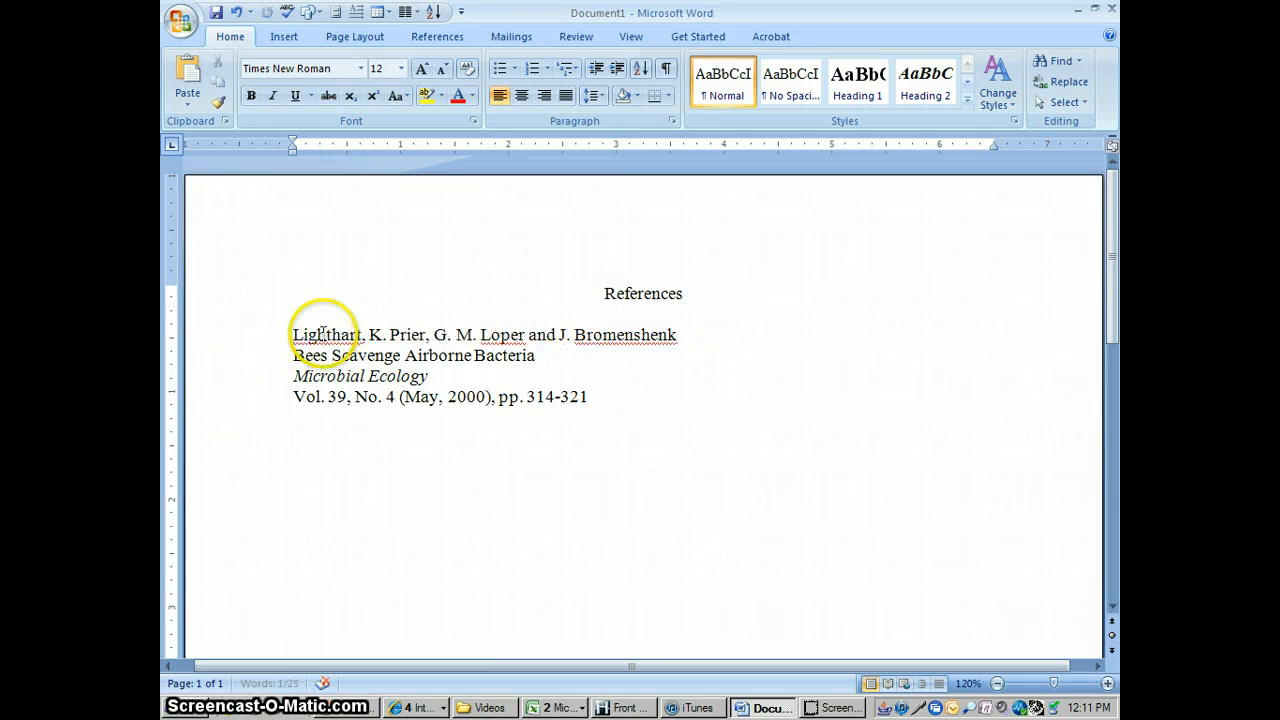
pyautogui.click(370, 335)
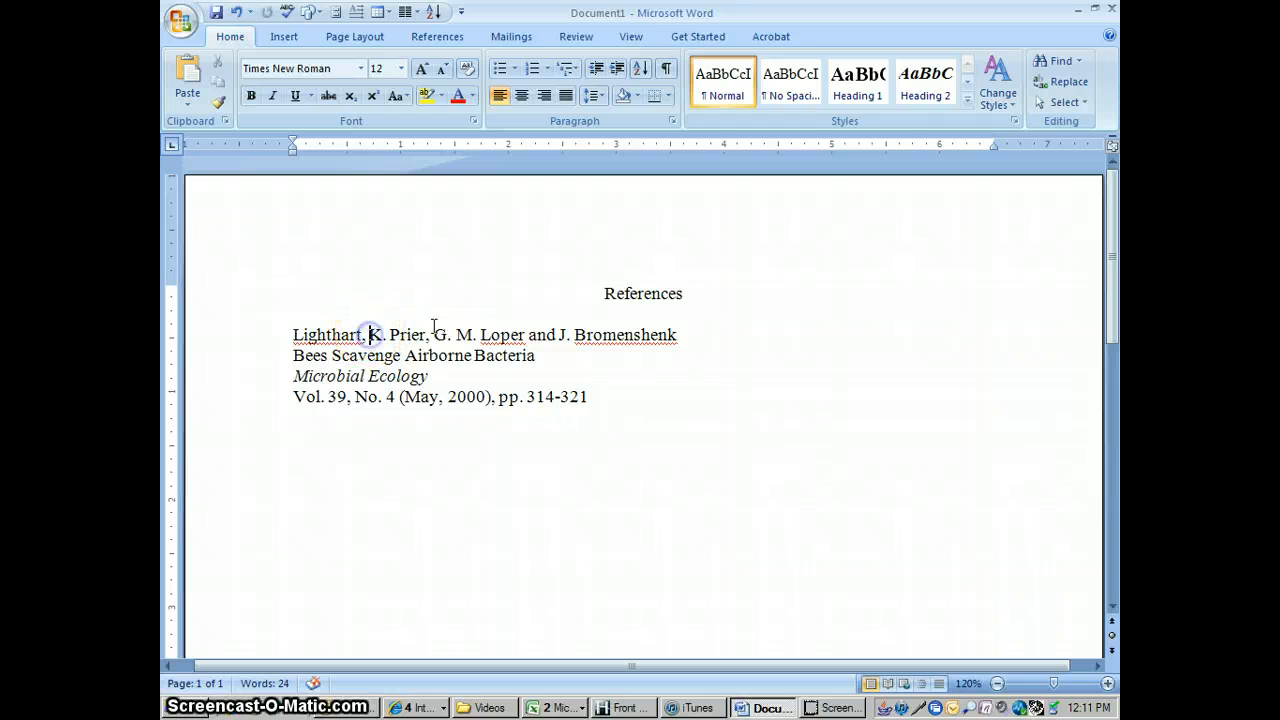
pyautogui.hotkey('ctrl', 'v')
pyautogui.write(',')
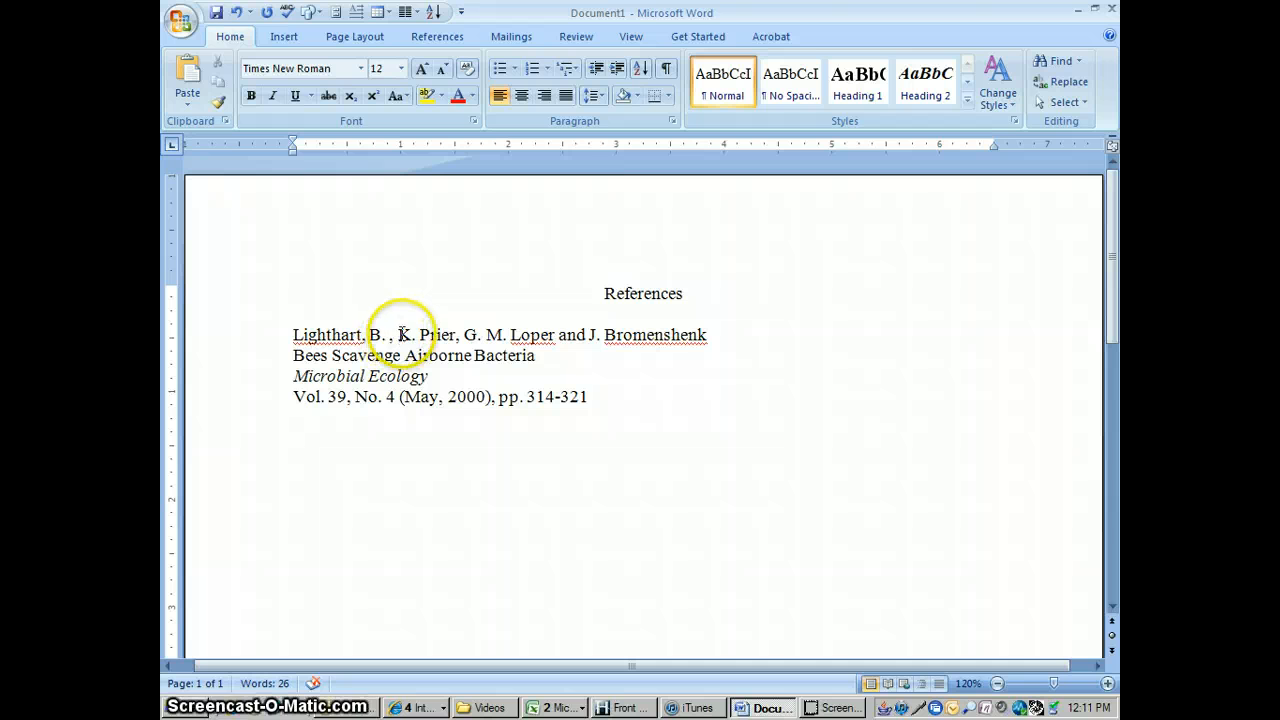
# Move the second author's initial behind the surname and follow it with a comma
pyautogui.moveTo(398, 335); pyautogui.dragTo(416, 335)
pyautogui.hotkey('ctrl', 'x')
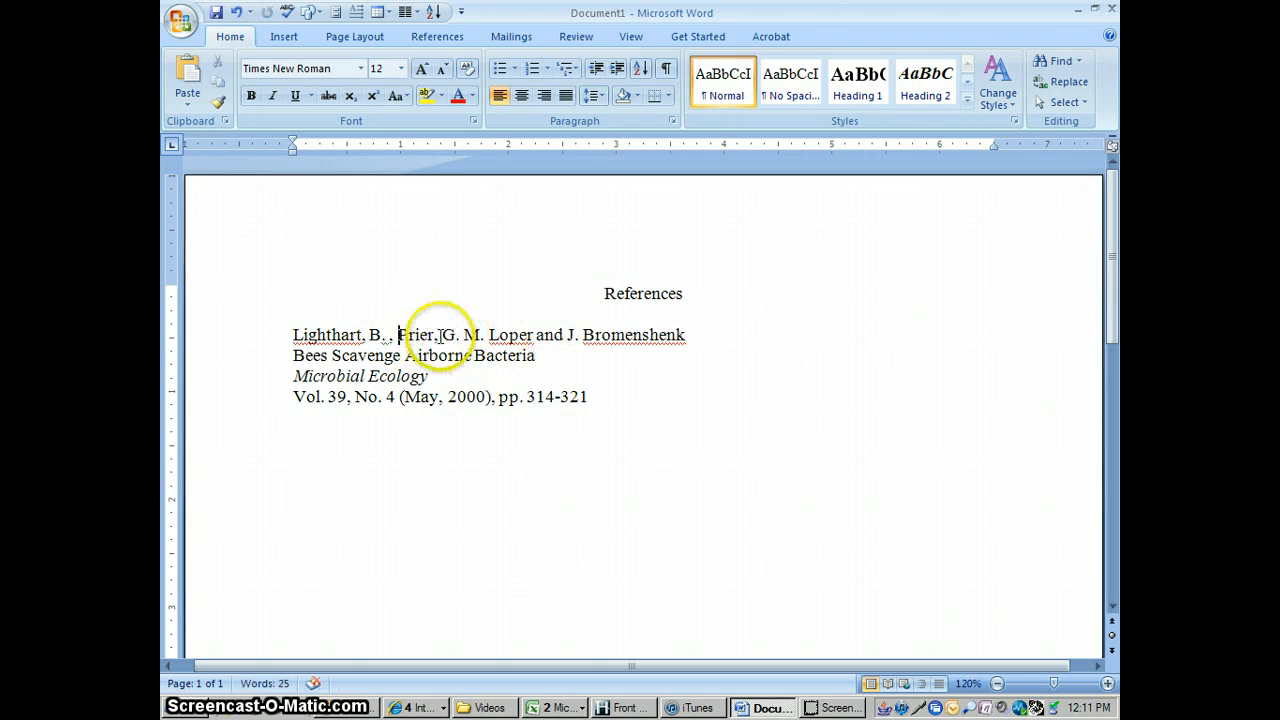
pyautogui.click(443, 334)
pyautogui.hotkey('ctrl', 'v')
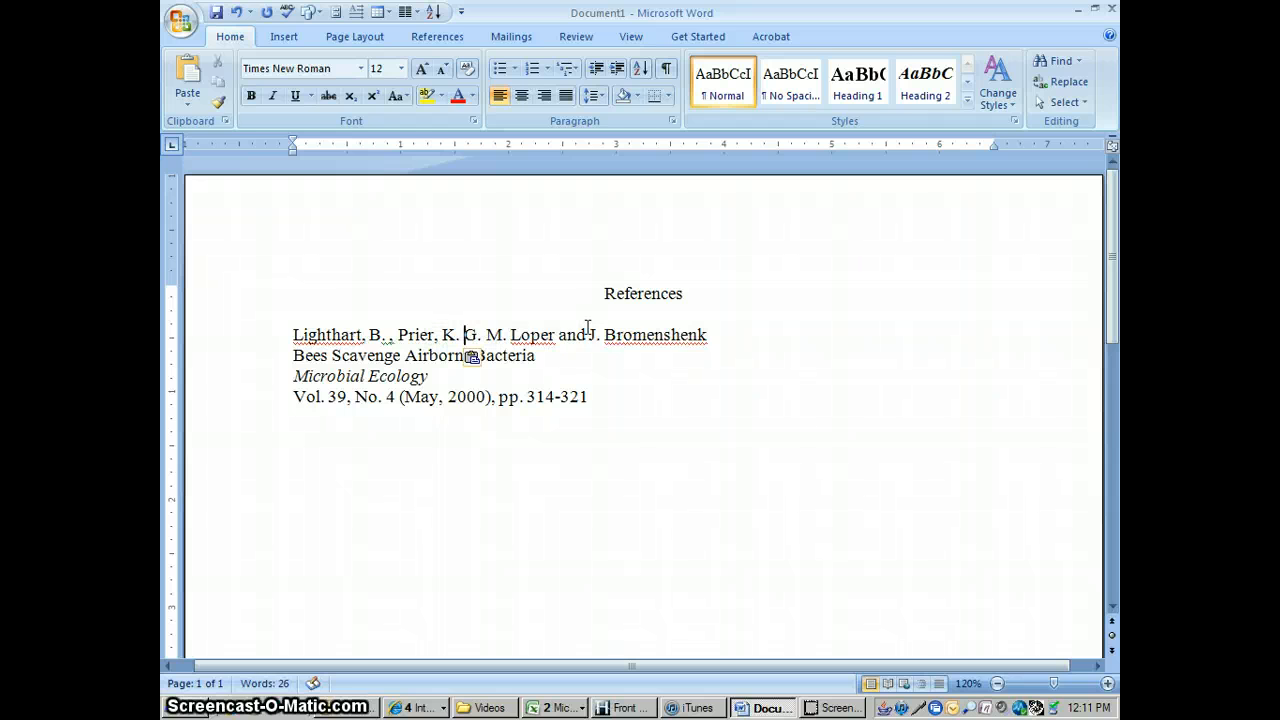
pyautogui.click(456, 334)
pyautogui.write(',')
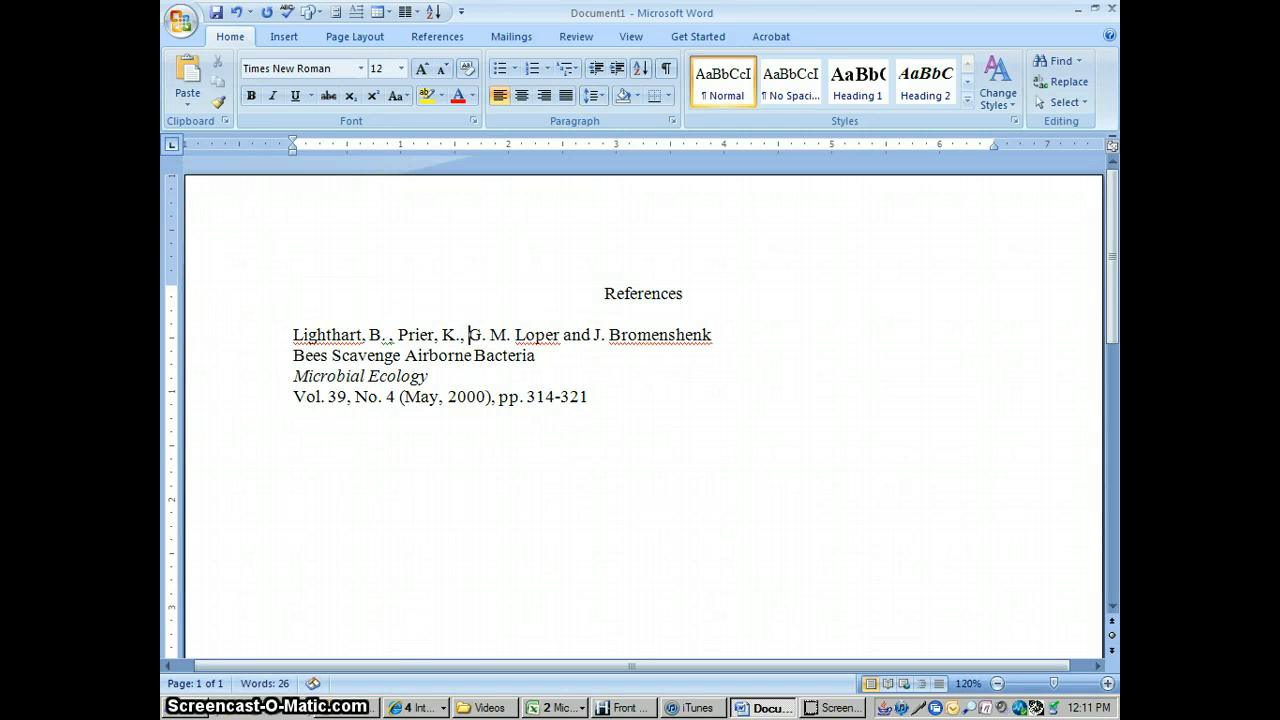
# Move the third author's two initials behind the surname, with a comma before and after them
pyautogui.moveTo(468, 334); pyautogui.dragTo(512, 335)
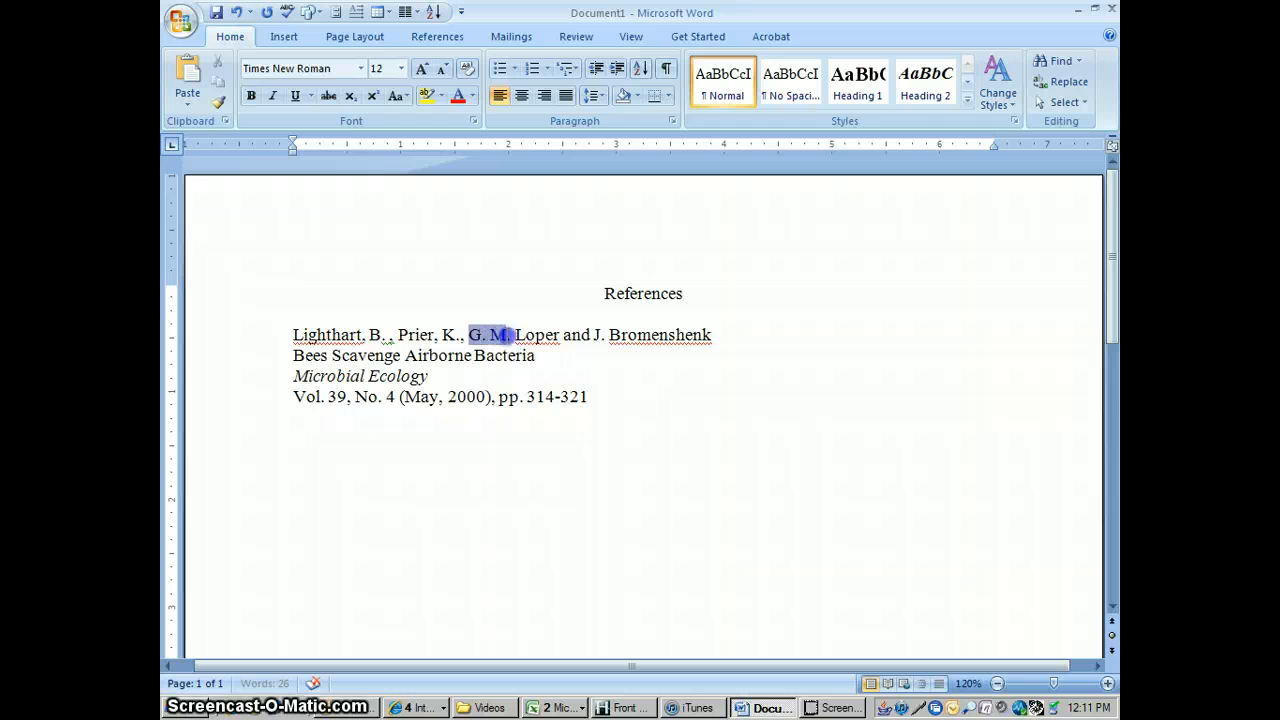
pyautogui.press('Delete')
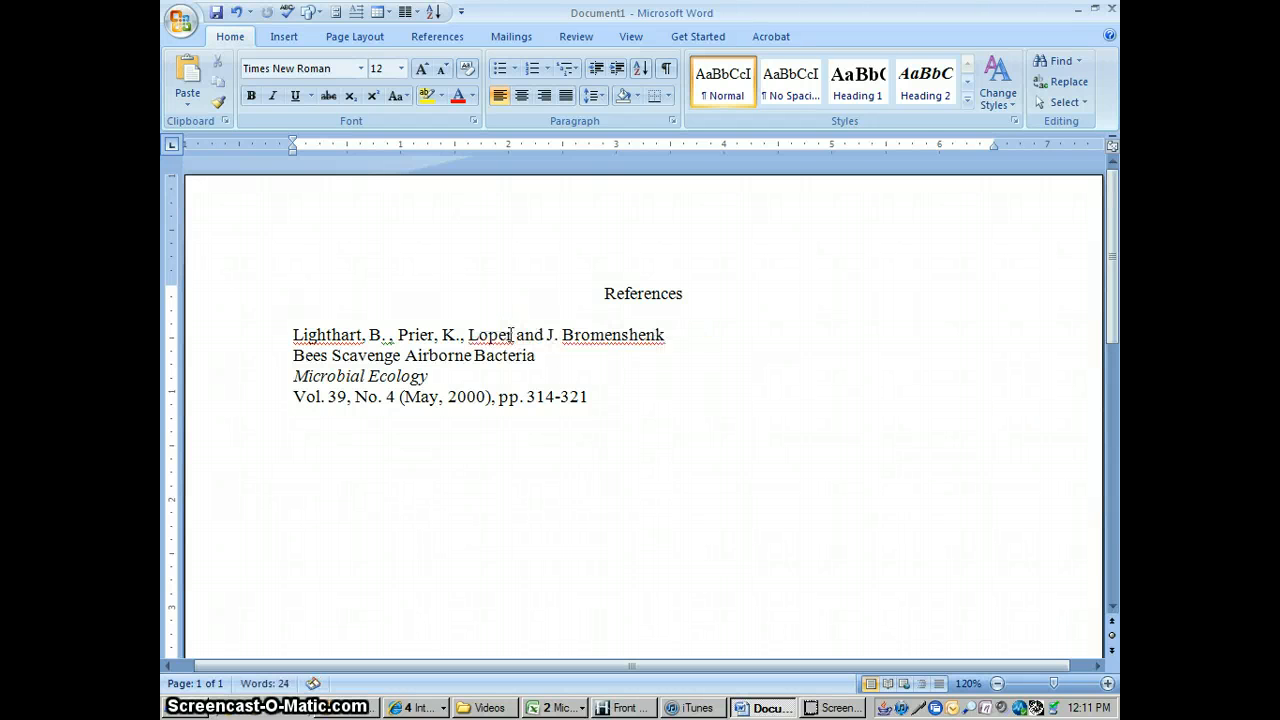
pyautogui.click(512, 335)
pyautogui.write(',')
pyautogui.hotkey('ctrl', 'v')
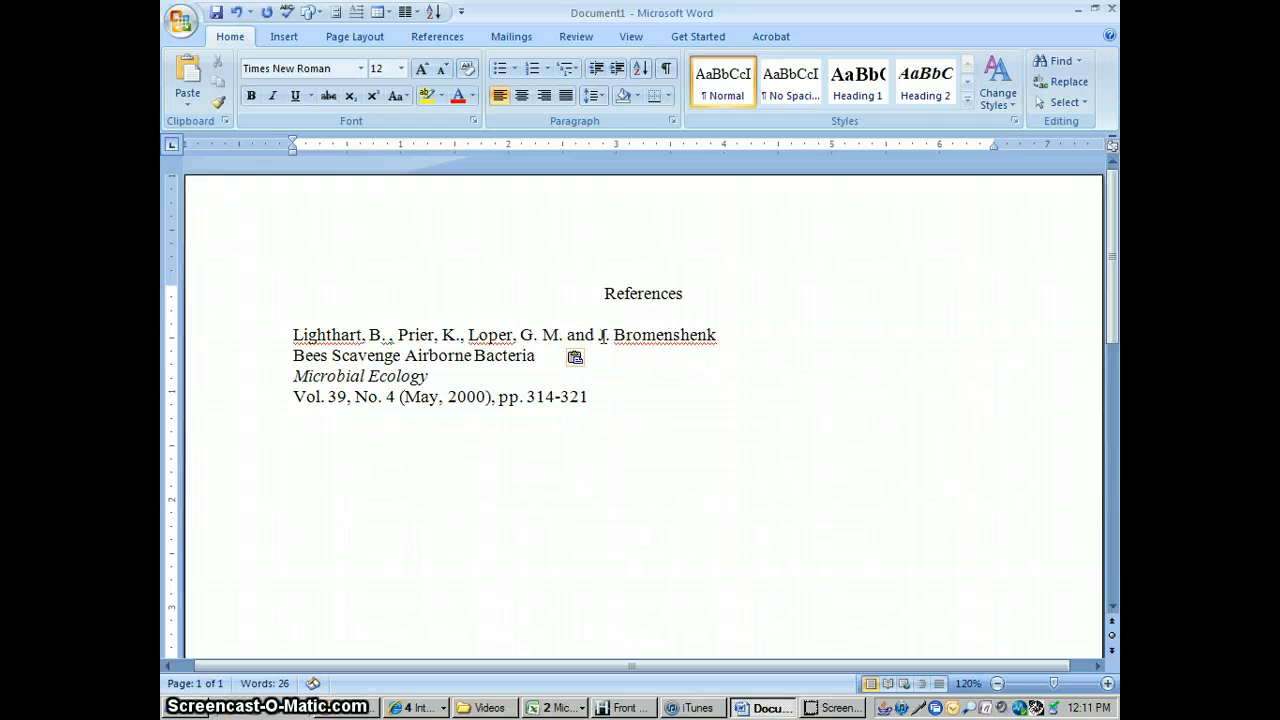
pyautogui.write(',')
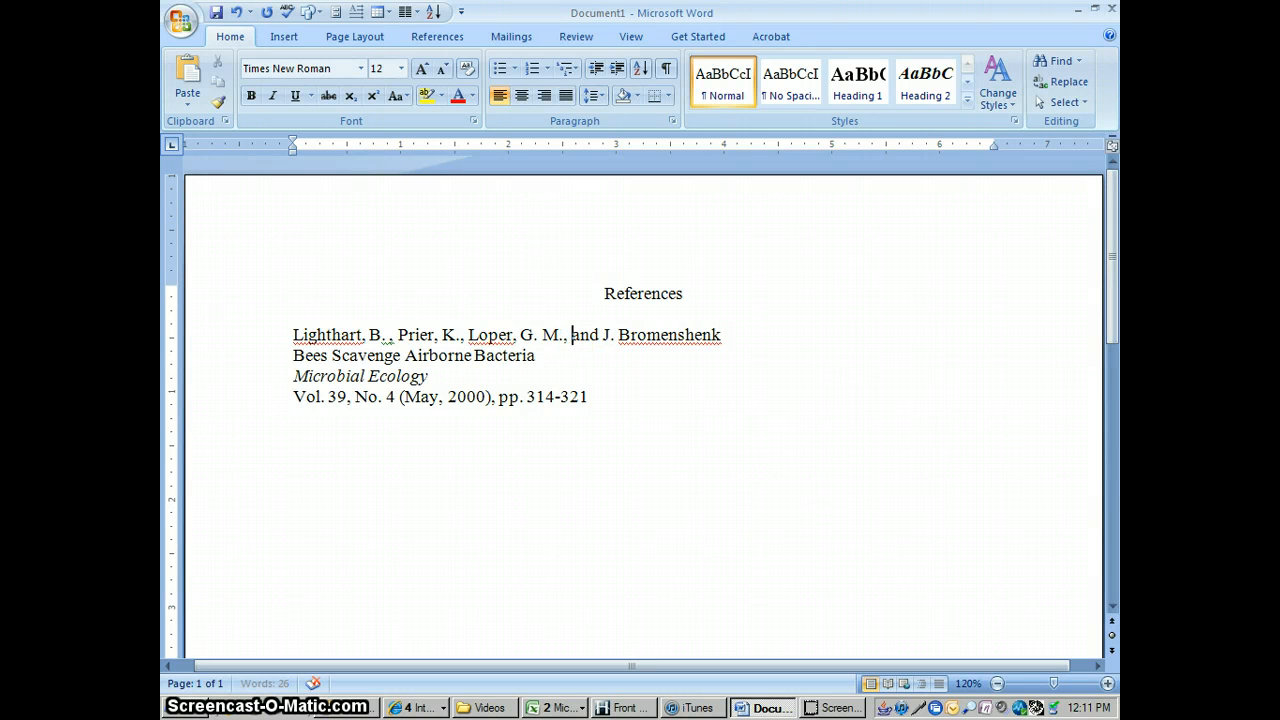
# Replace "and" before the last author with an ampersand, keeping single spaces around it
pyautogui.press('Delete')
pyautogui.press('Delete')
pyautogui.press('Delete')
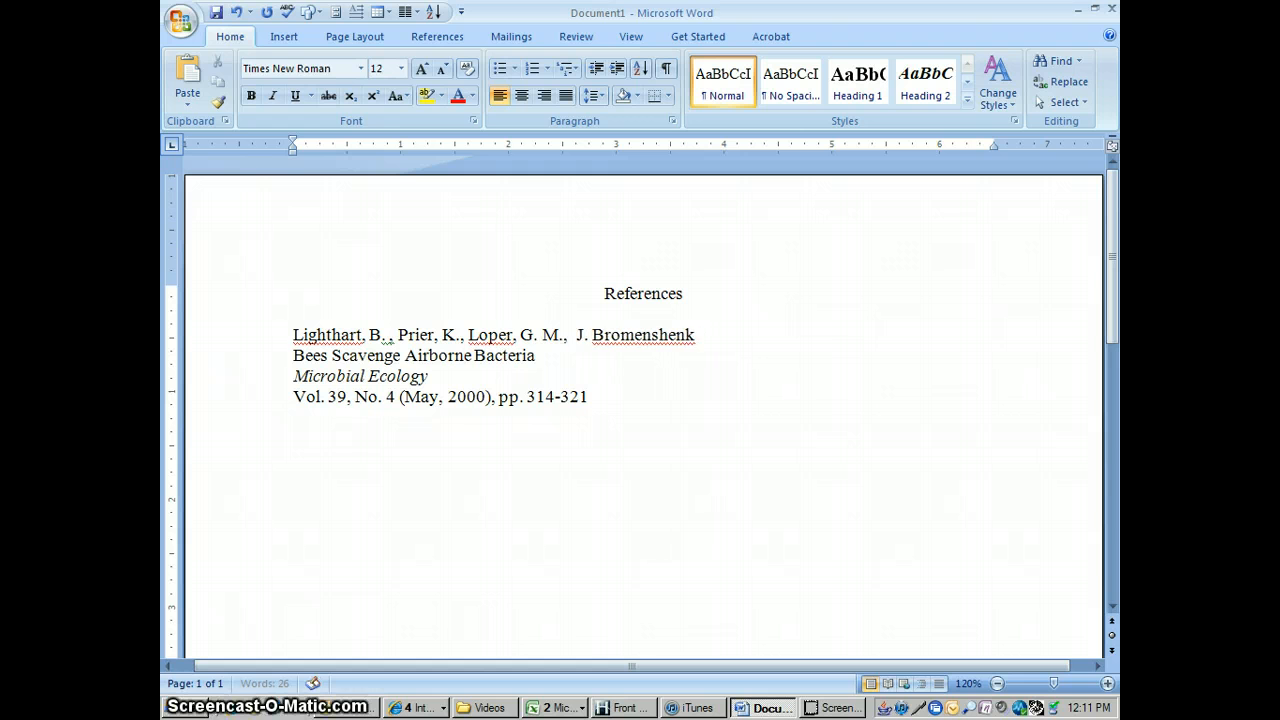
pyautogui.write('&')
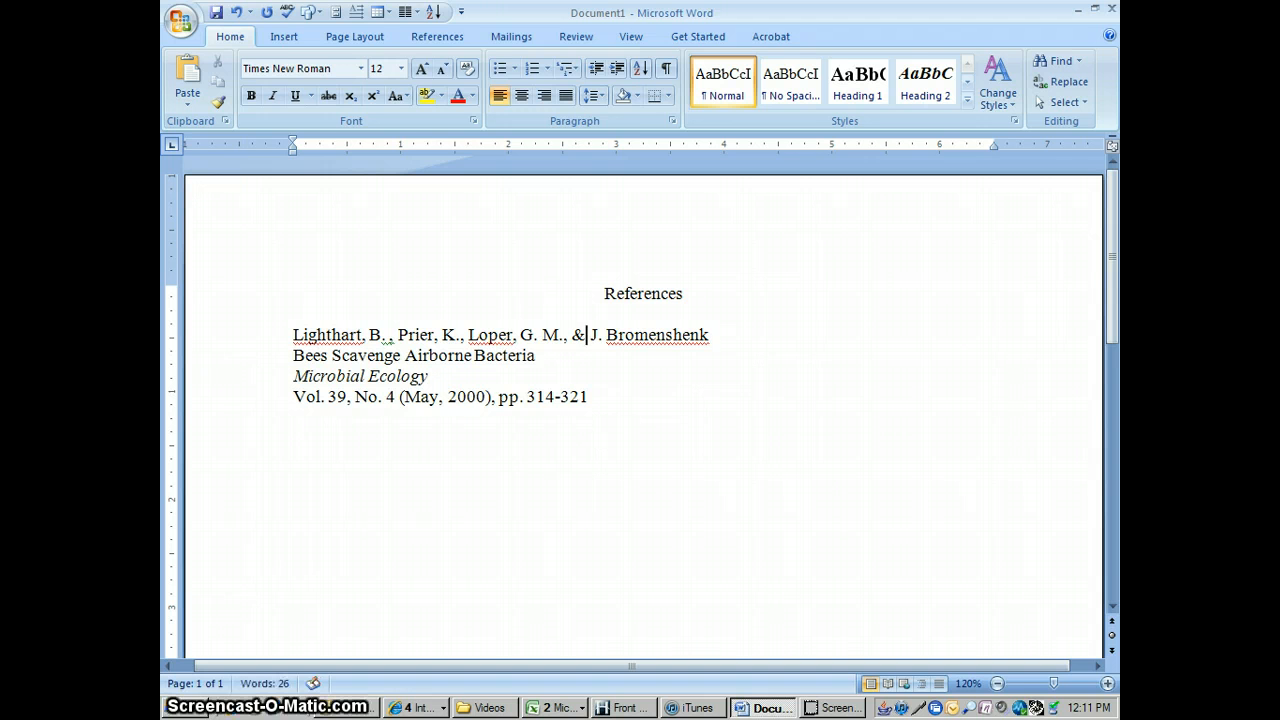
pyautogui.press('Right')
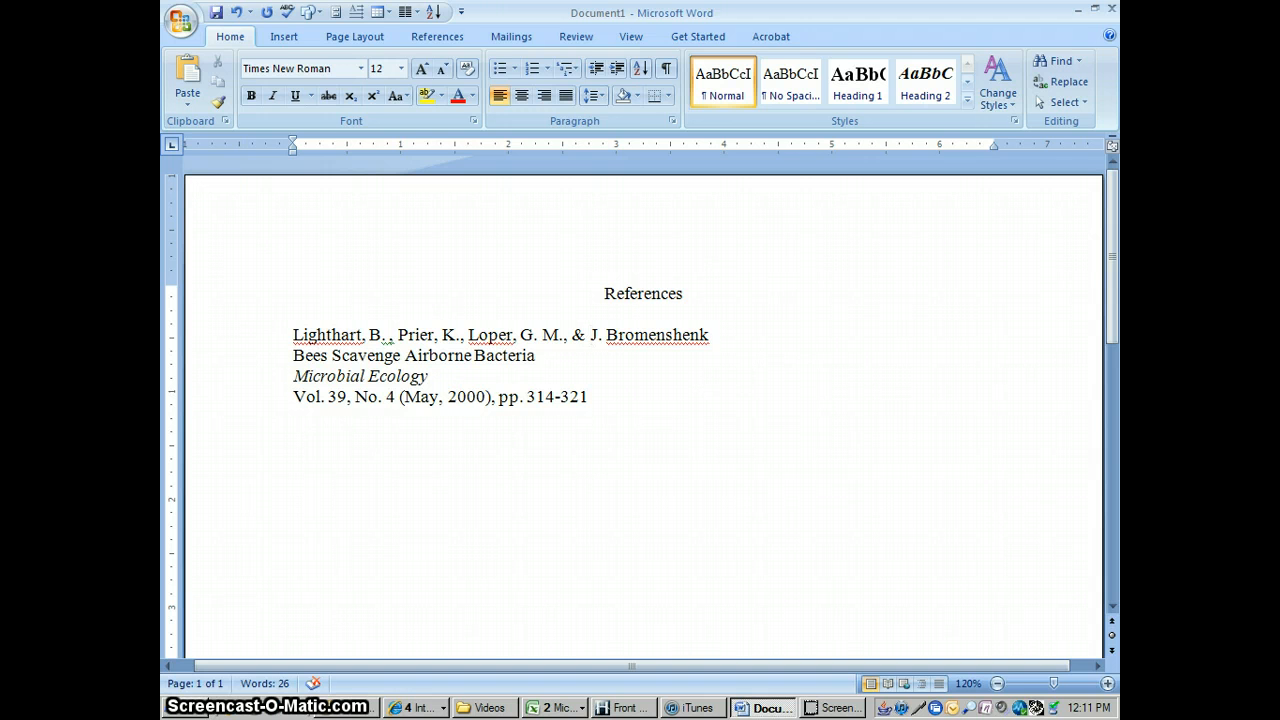
# Move the last author's initial behind the surname after a comma, and bring the article title up onto the authors line
pyautogui.moveTo(590, 335); pyautogui.dragTo(618, 335)
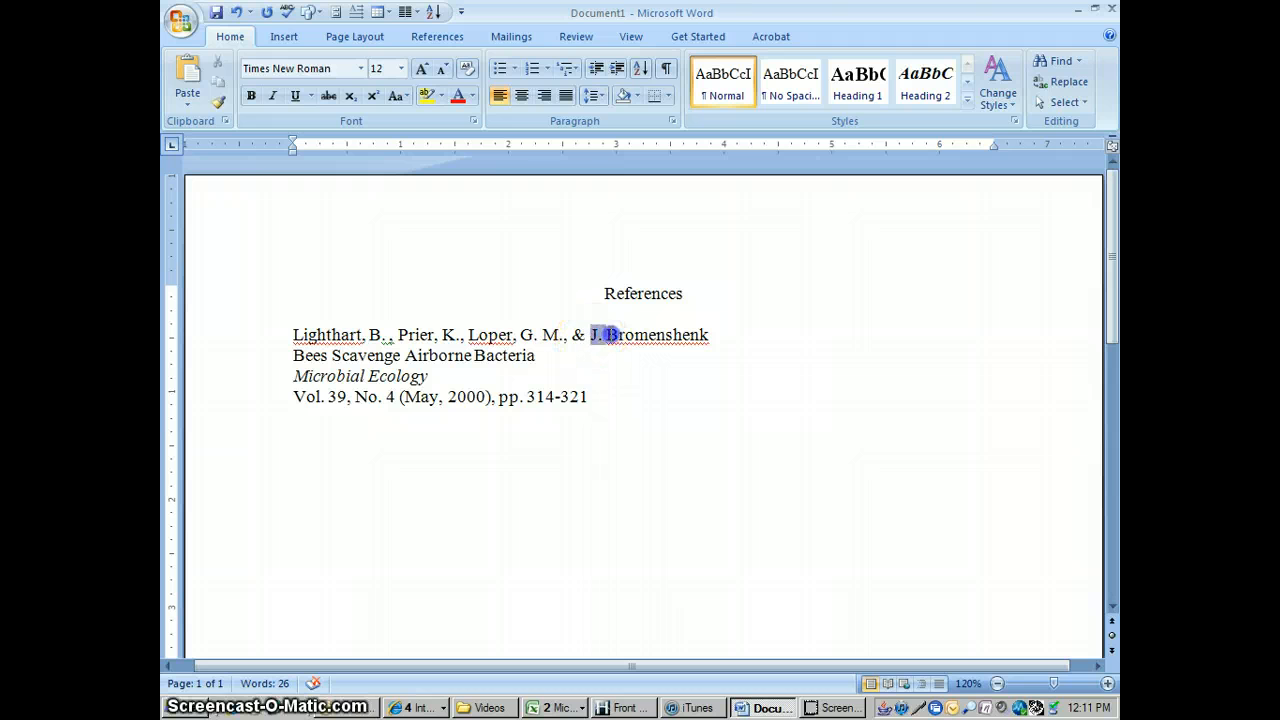
pyautogui.press('Delete')
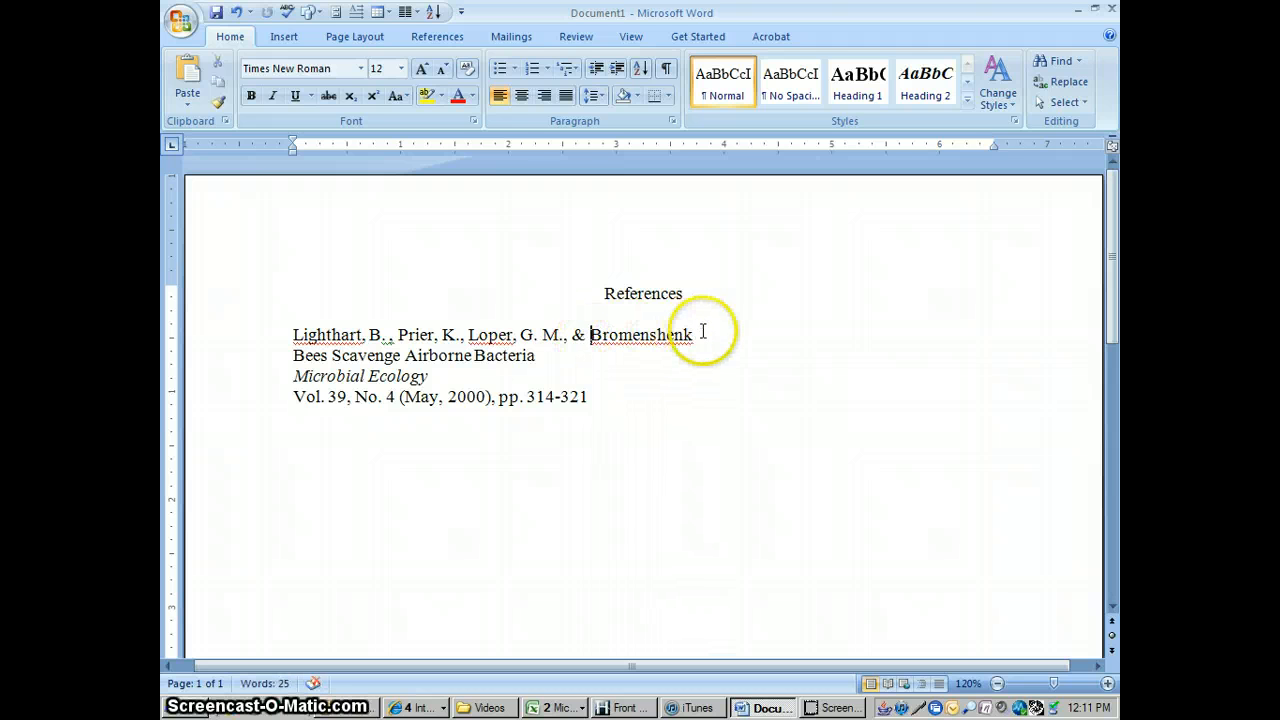
pyautogui.click(703, 332)
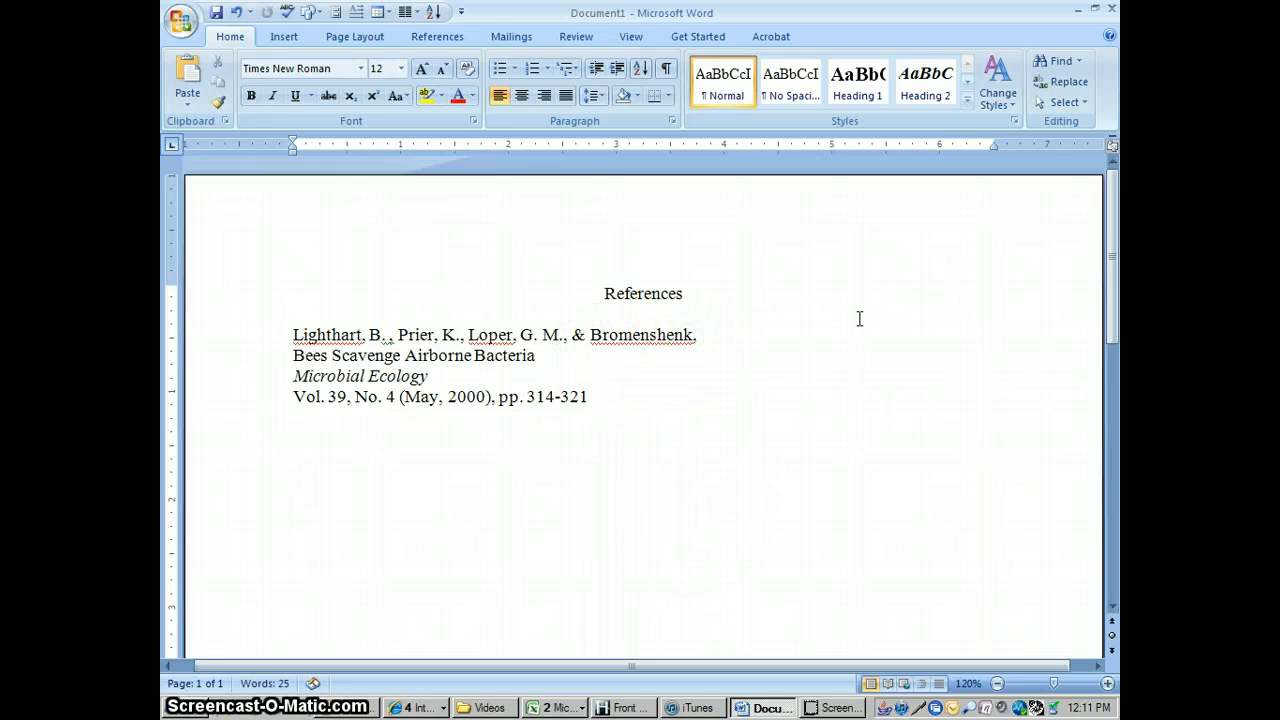
pyautogui.hotkey('ctrl', 'v')
pyautogui.press('Delete')
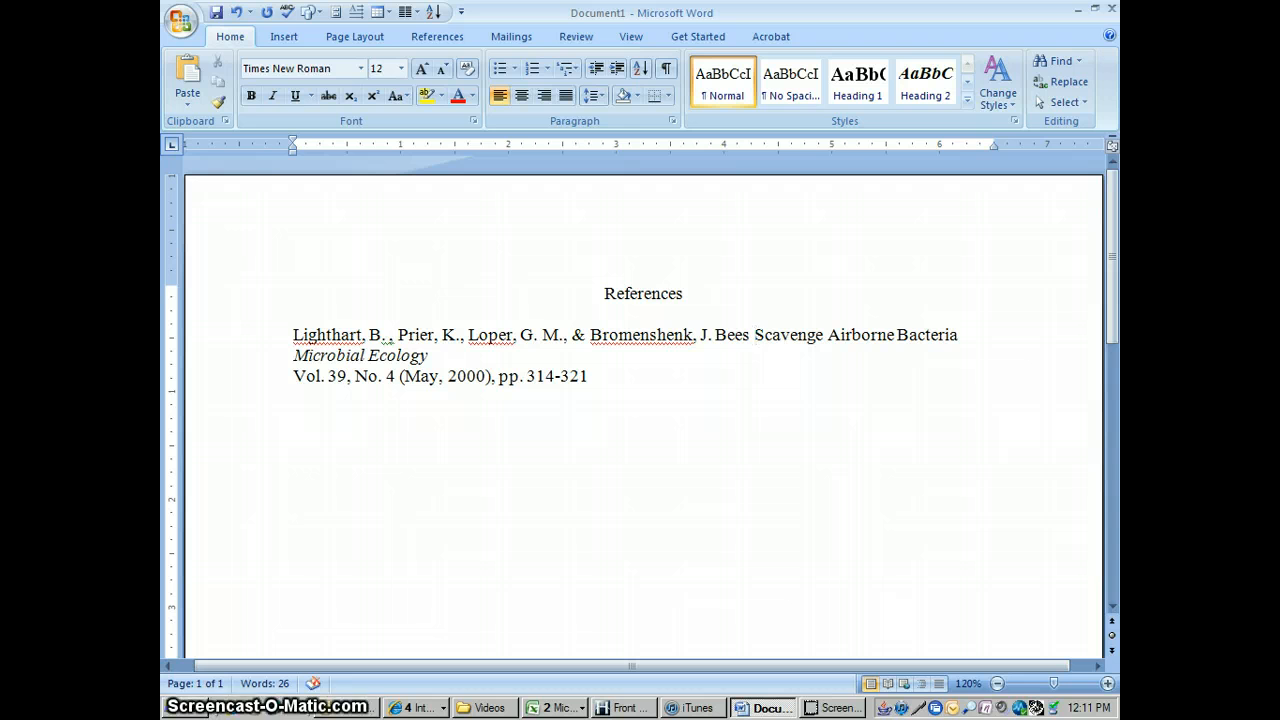
# Change the article title to sentence case so it reads "Bees scavenge airborne bacteria"
pyautogui.press('Delete')
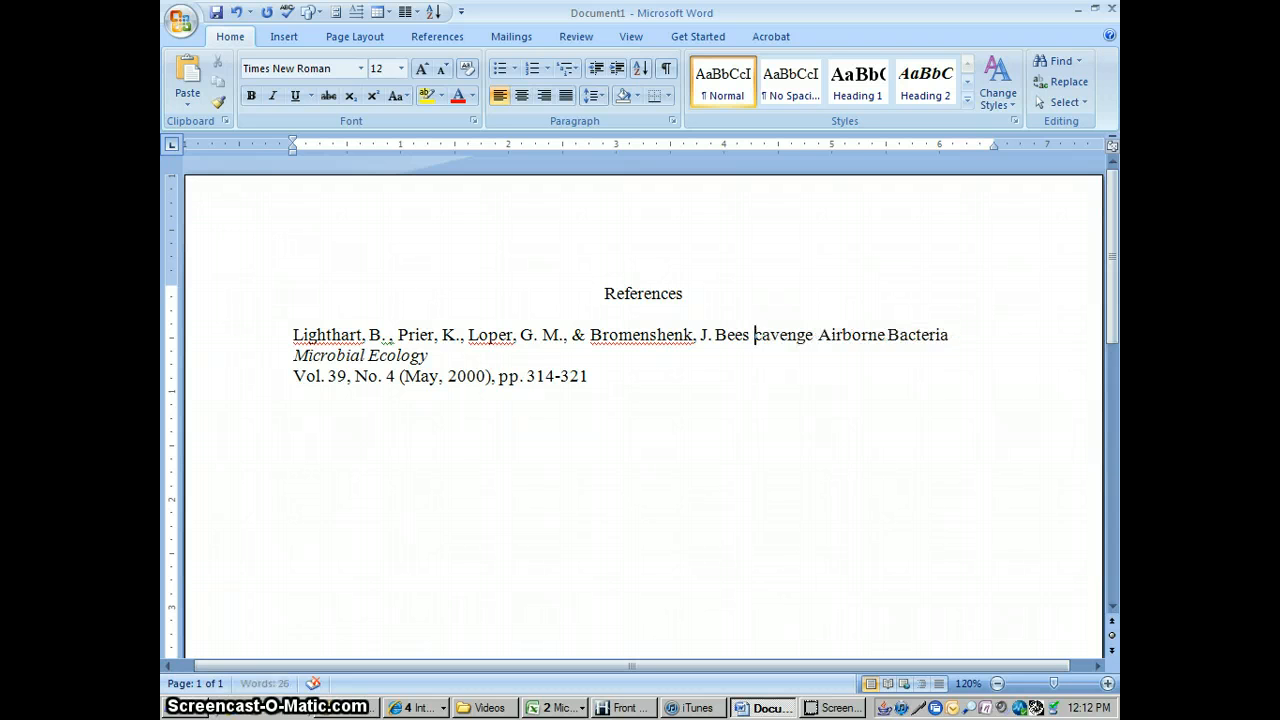
pyautogui.write('s')
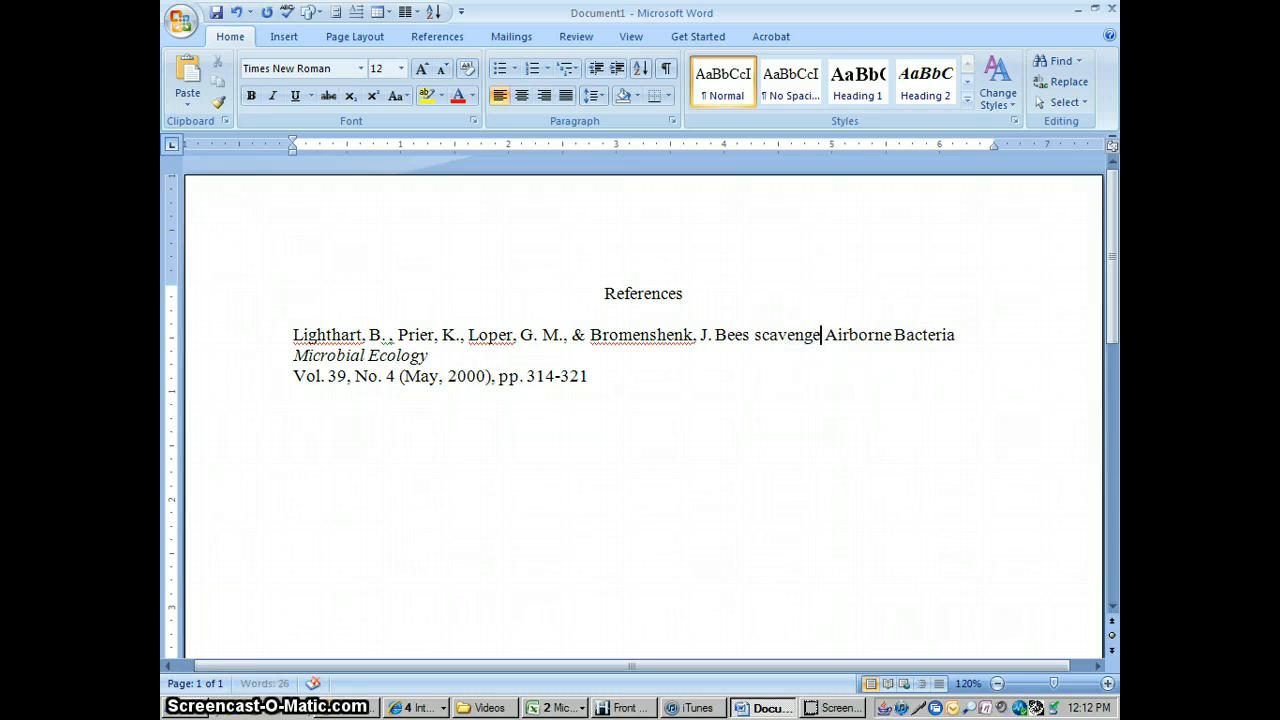
pyautogui.press('Delete')
pyautogui.press('Delete')
pyautogui.write('ai')
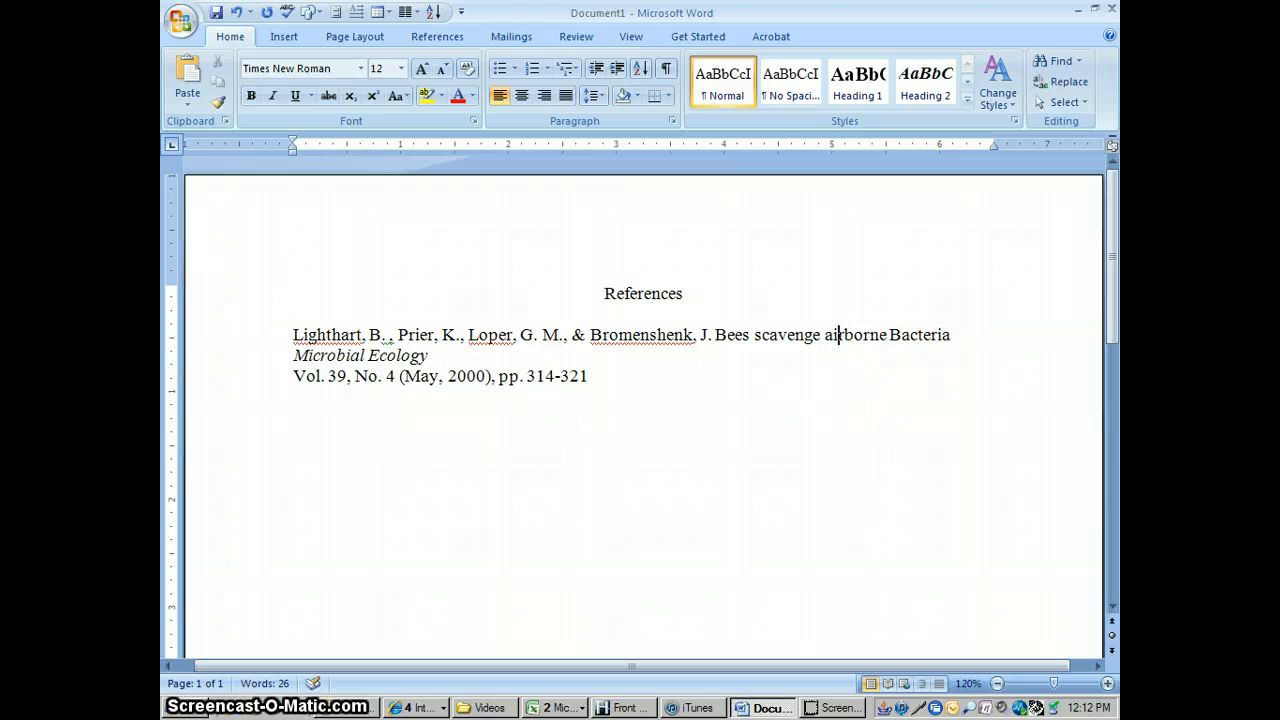
pyautogui.press('Right')
pyautogui.press('Right')
pyautogui.press('Right')
pyautogui.press('Right')
pyautogui.press('Right')
pyautogui.press('Right')
pyautogui.press('Delete')
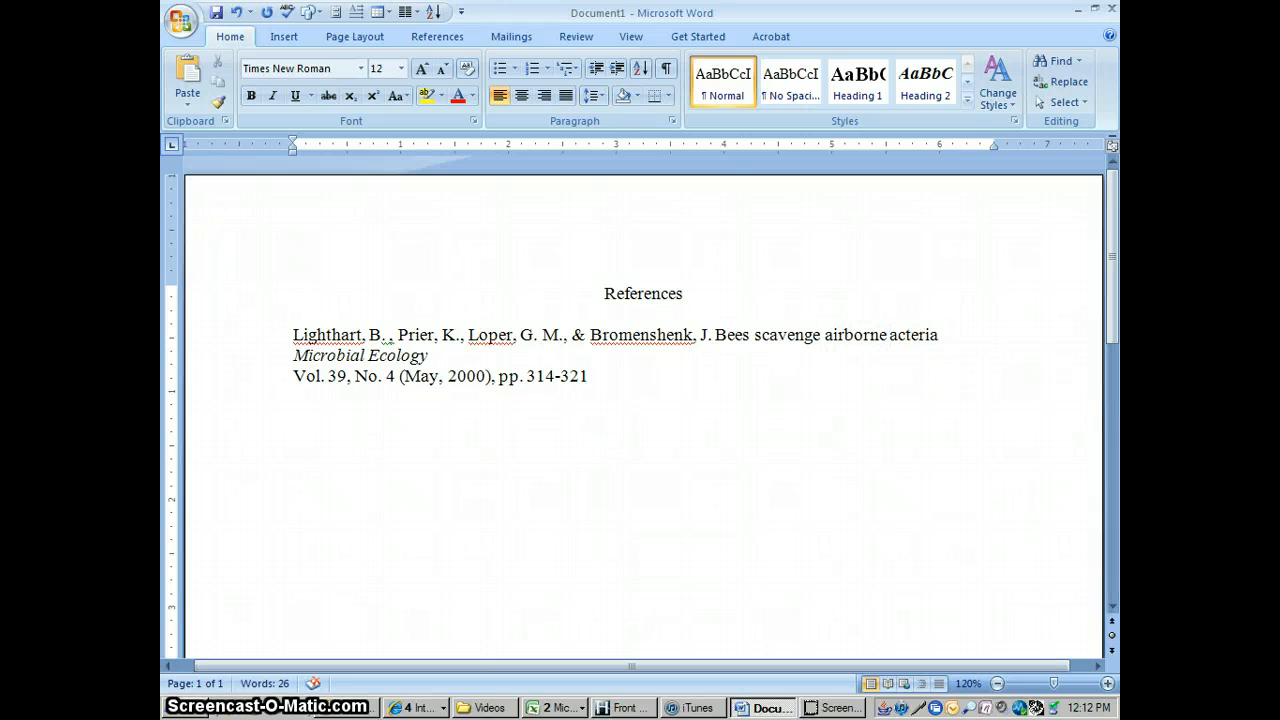
pyautogui.write('b')
# Add a period after the article title and a comma after "Microbial Ecology", and join the volume line to the journal line
pyautogui.hotkey('ctrl', 'i')
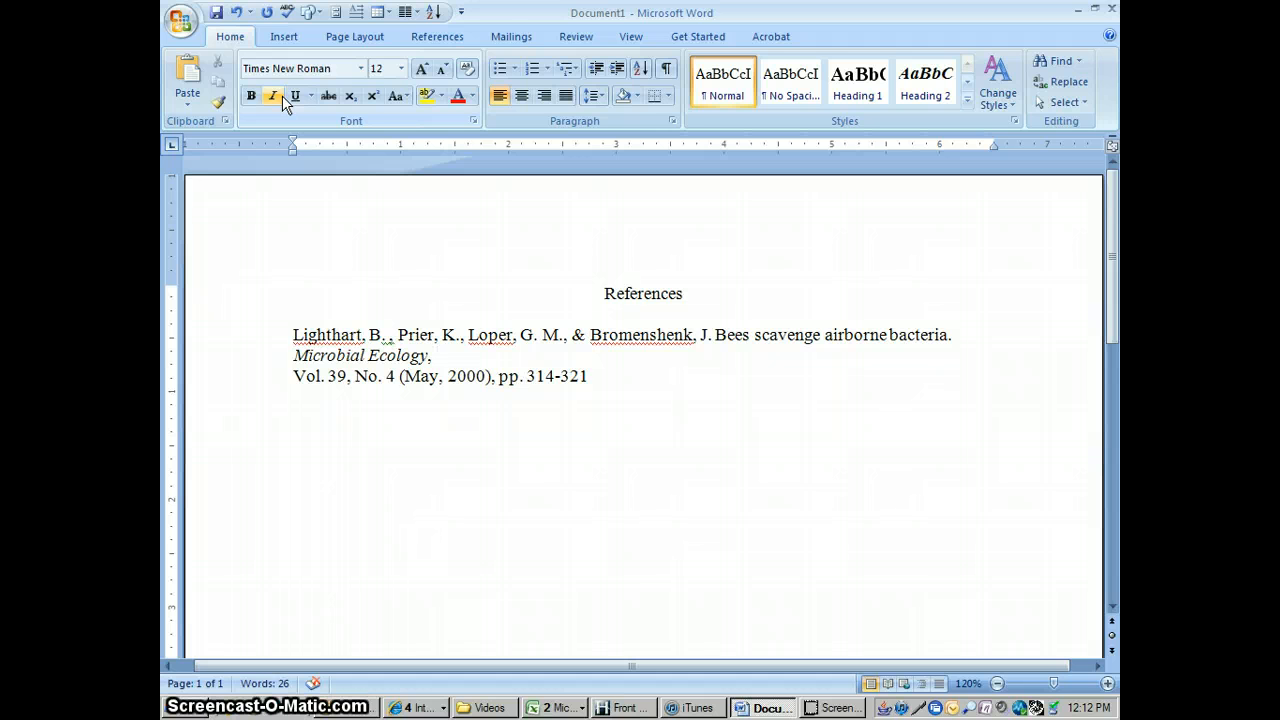
pyautogui.press('Delete')
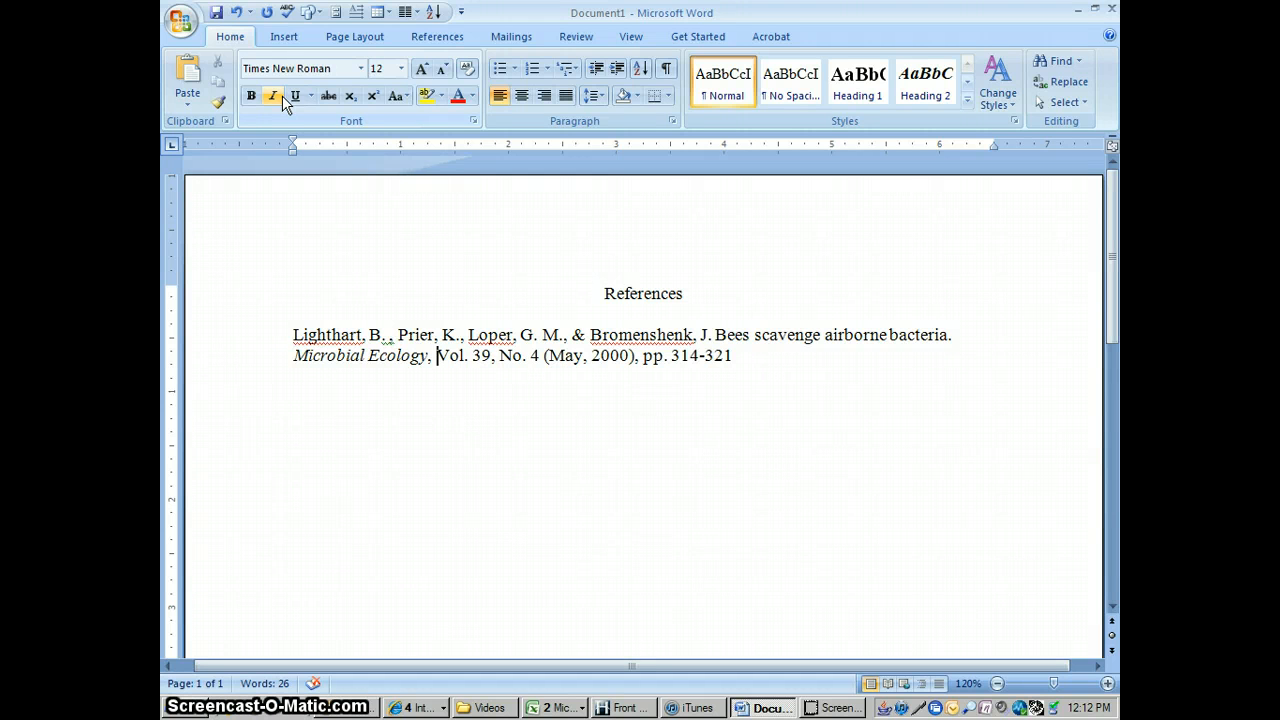
# Remove "Vol." in front of the volume number 39, leaving a single space after the journal title's comma
pyautogui.press('Delete')
pyautogui.press('Delete')
pyautogui.press('Delete')
pyautogui.press('Delete')
pyautogui.press('Delete')
pyautogui.press('Right')
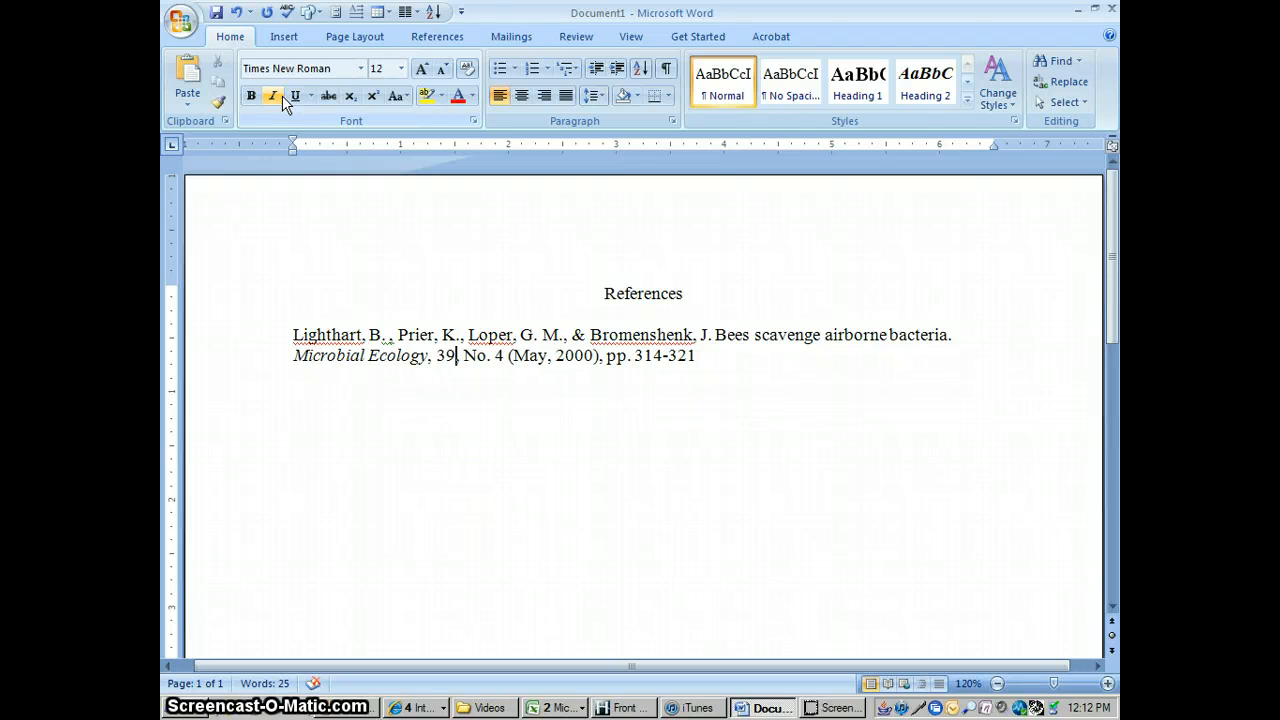
# Replace ", No. 4" with the issue number in parentheses directly after the volume, so it reads 39(4)
pyautogui.write('(')
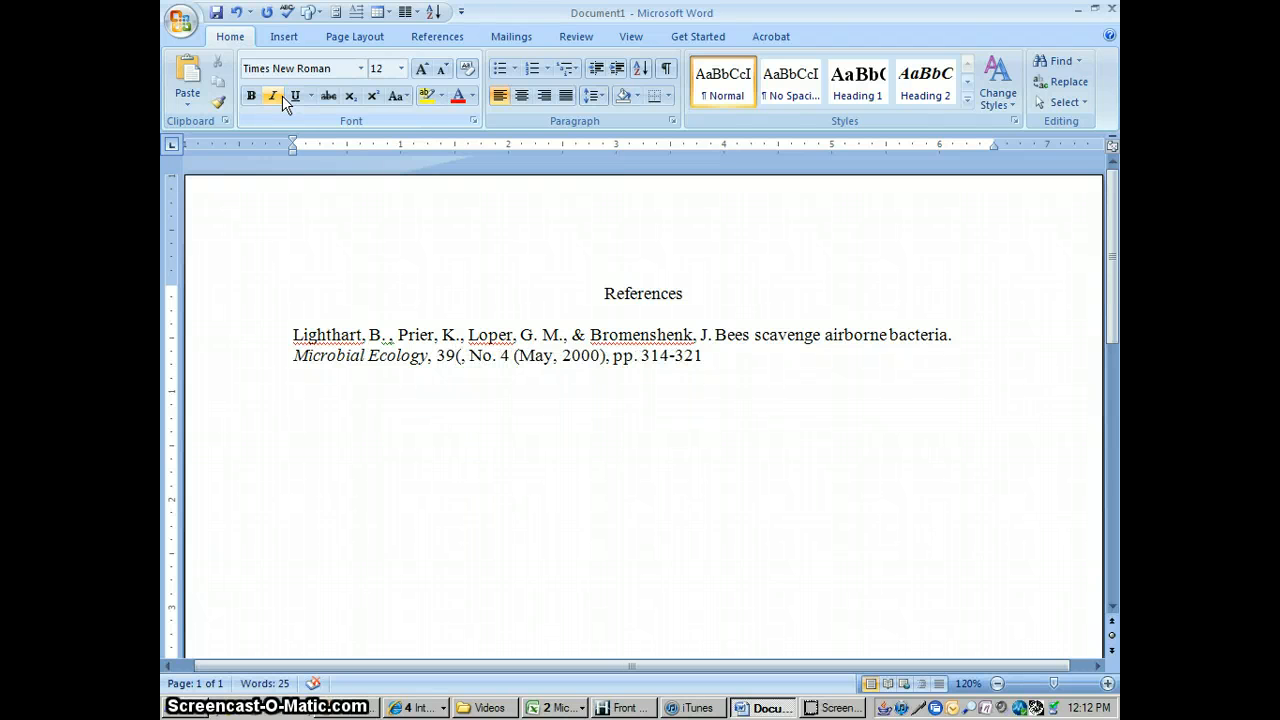
pyautogui.press('Delete')
pyautogui.press('Delete')
pyautogui.press('Delete')
pyautogui.press('Delete')
pyautogui.press('Delete')
pyautogui.press('Delete')
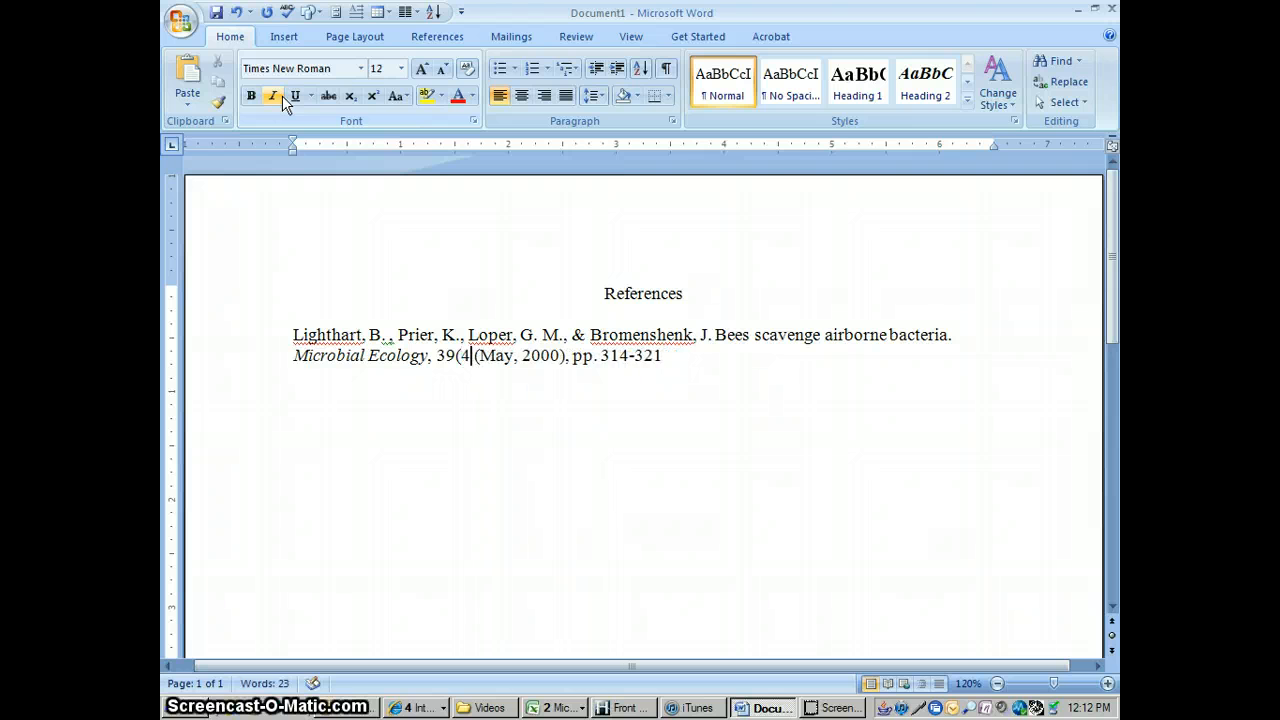
pyautogui.write(')')
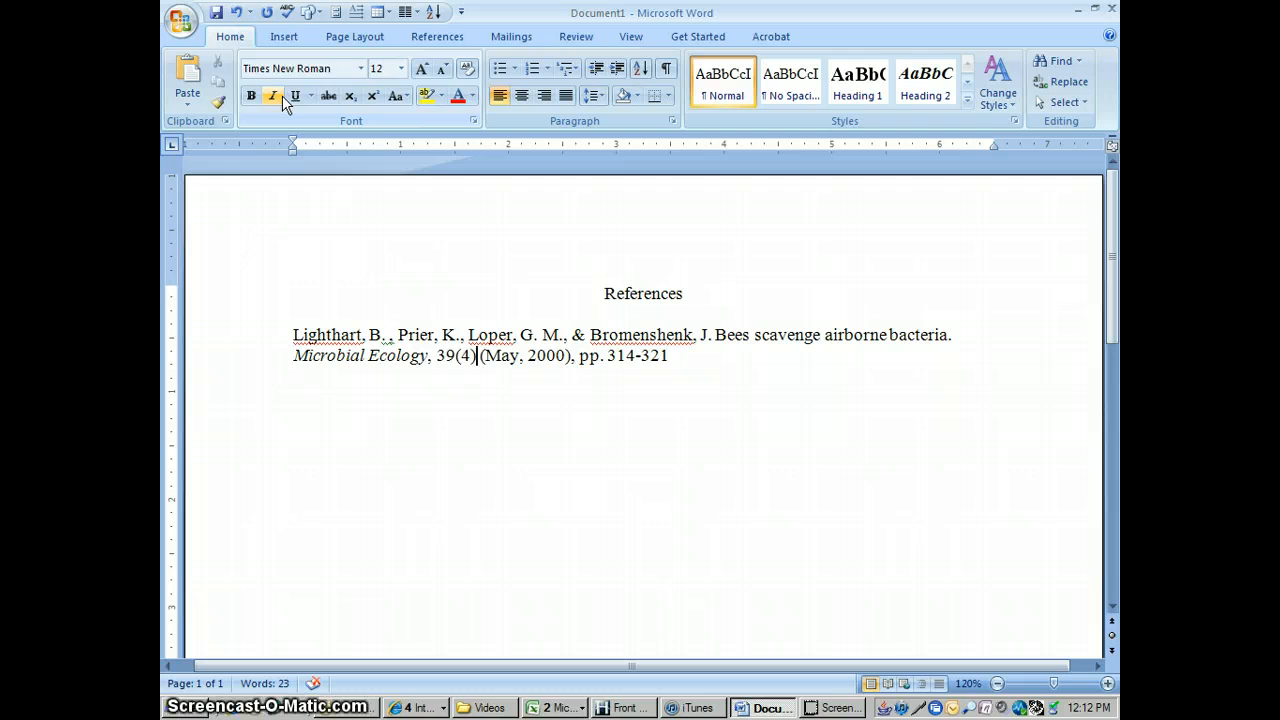
# Insert the publication year as "(2000)." between the last author's initial and the article title
pyautogui.click(715, 334)
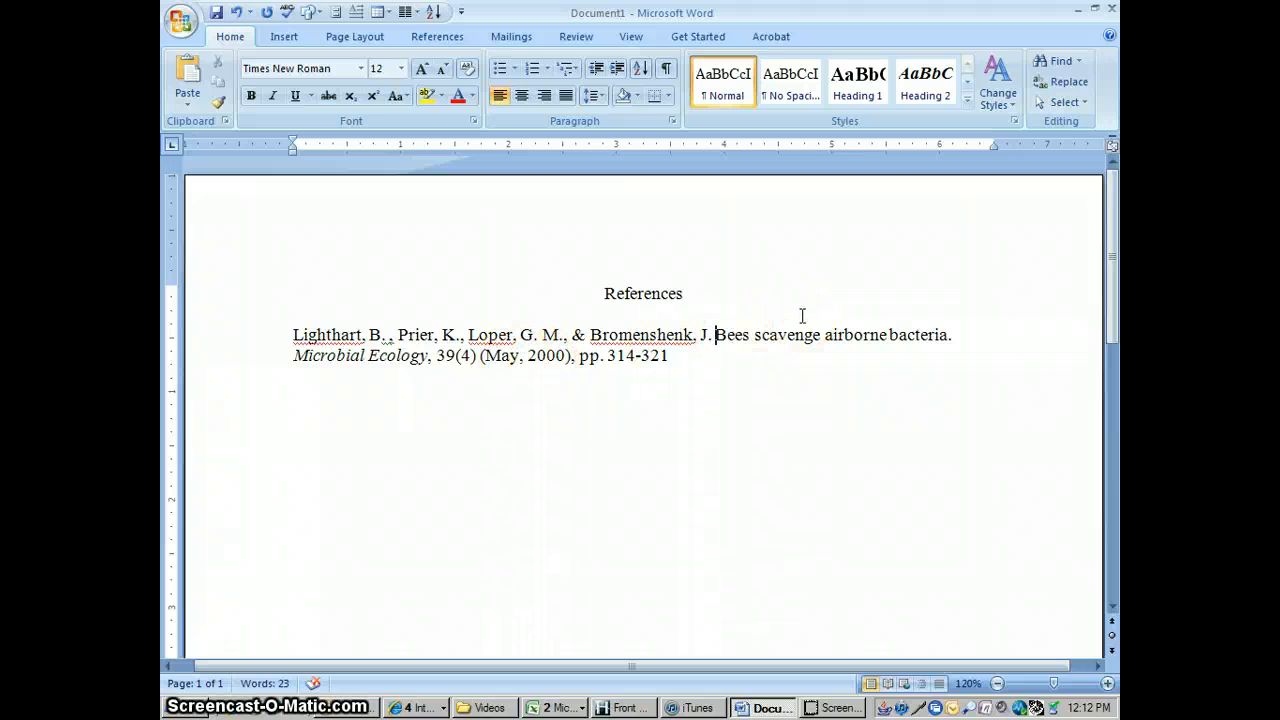
pyautogui.write('(')
pyautogui.write('2000')
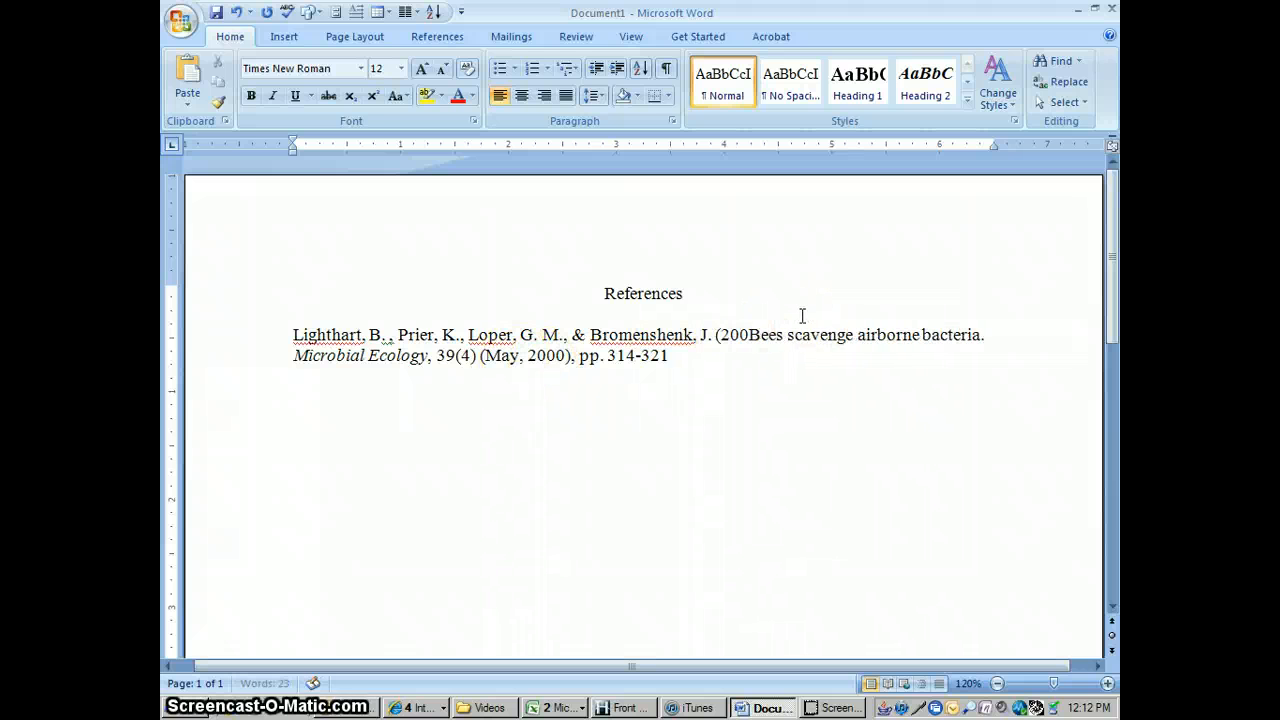
pyautogui.write(')')
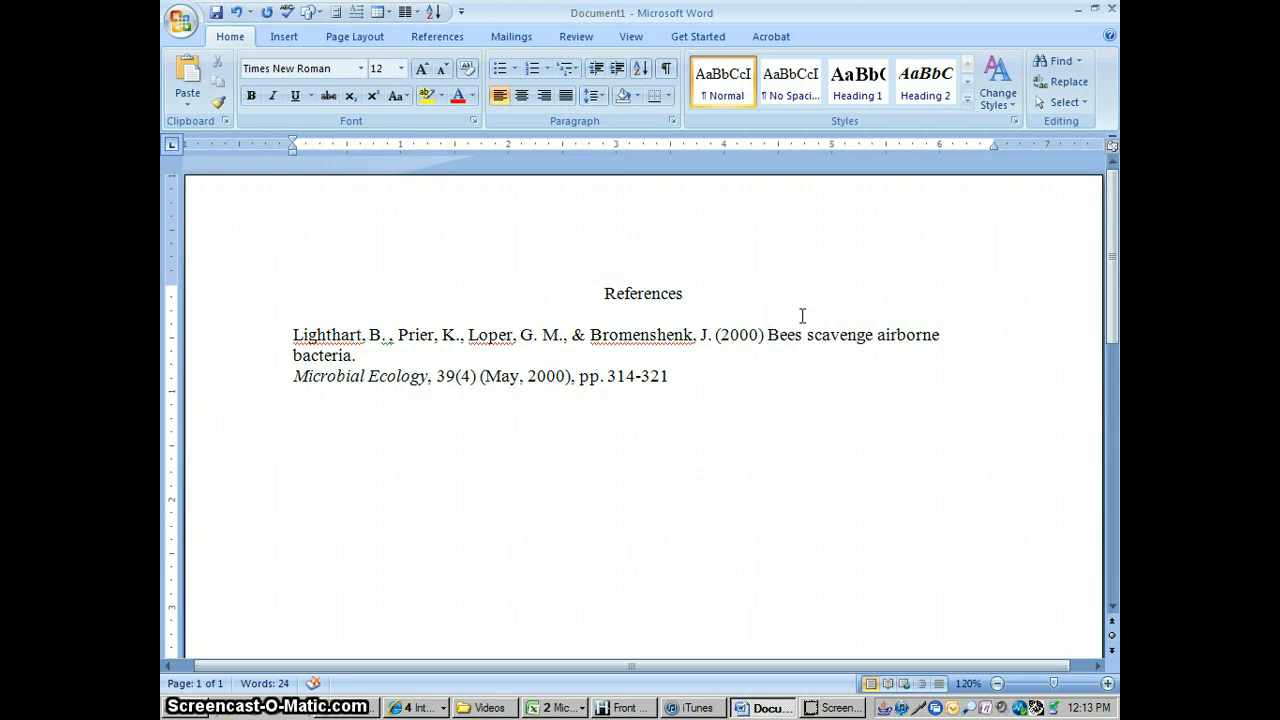
pyautogui.press('BackSpace')
pyautogui.write('.')
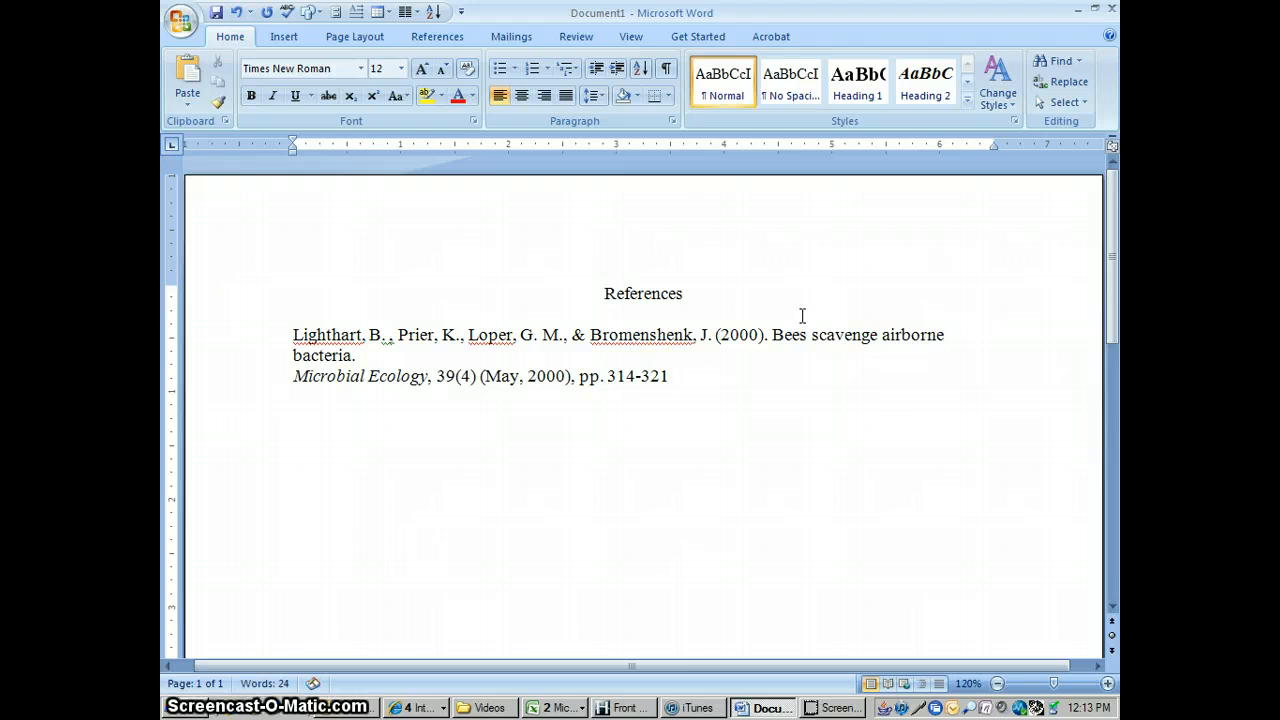
# Join the journal line to the article title with a space between them, and add a comma after 39(4)
pyautogui.press('Delete')
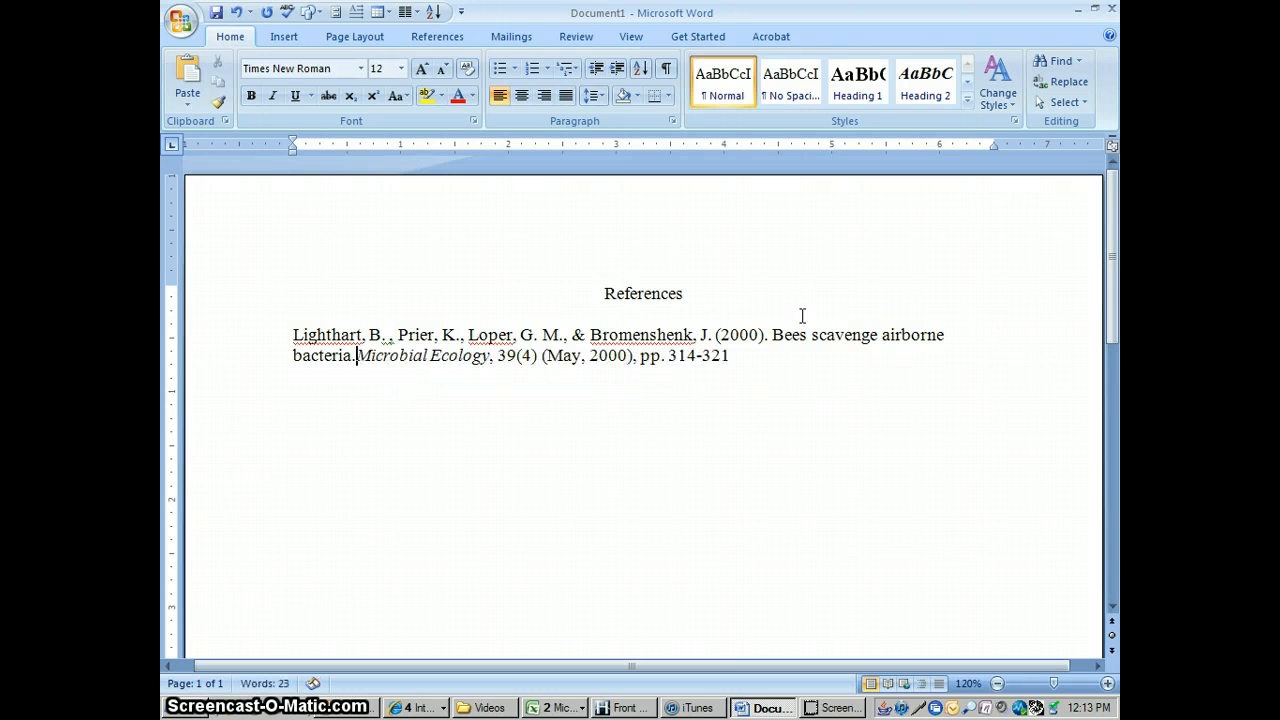
pyautogui.press('Right')
pyautogui.press('Right')
pyautogui.press('Right')
pyautogui.press('Right')
pyautogui.press('Right')
pyautogui.press('Right')
pyautogui.press('Right')
pyautogui.press('Right')
pyautogui.press('Right')
pyautogui.press('Right')
pyautogui.press('Right')
pyautogui.press('Right')
pyautogui.press('Right')
pyautogui.press('Right')
pyautogui.press('Right')
pyautogui.press('Right')
pyautogui.press('Right')
pyautogui.press('Right')
pyautogui.press('Right')
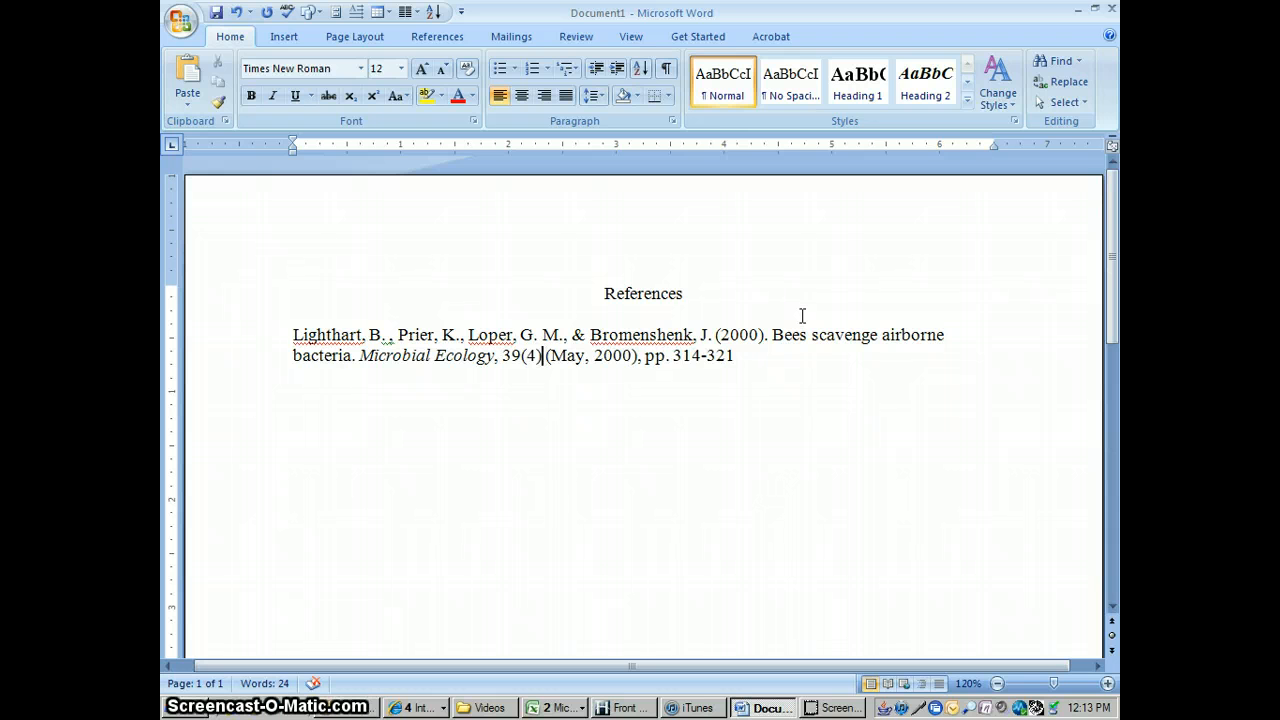
pyautogui.write(',')
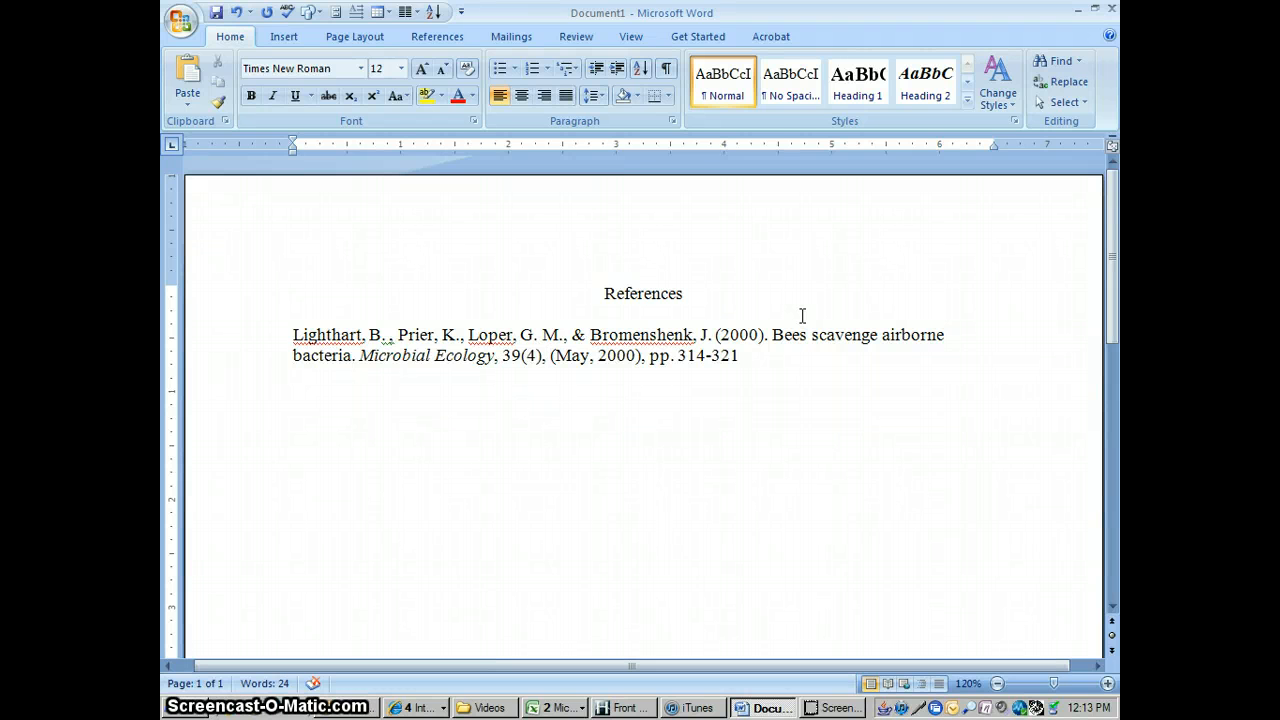
# Delete the original date "(May, 2000)," between the issue number and the page range
pyautogui.press('Delete')
pyautogui.press('Delete')
pyautogui.press('Delete')
pyautogui.press('Delete')
pyautogui.press('Delete')
pyautogui.press('Delete')
pyautogui.press('Delete')
pyautogui.press('Delete')
pyautogui.press('Delete')
pyautogui.press('Delete')
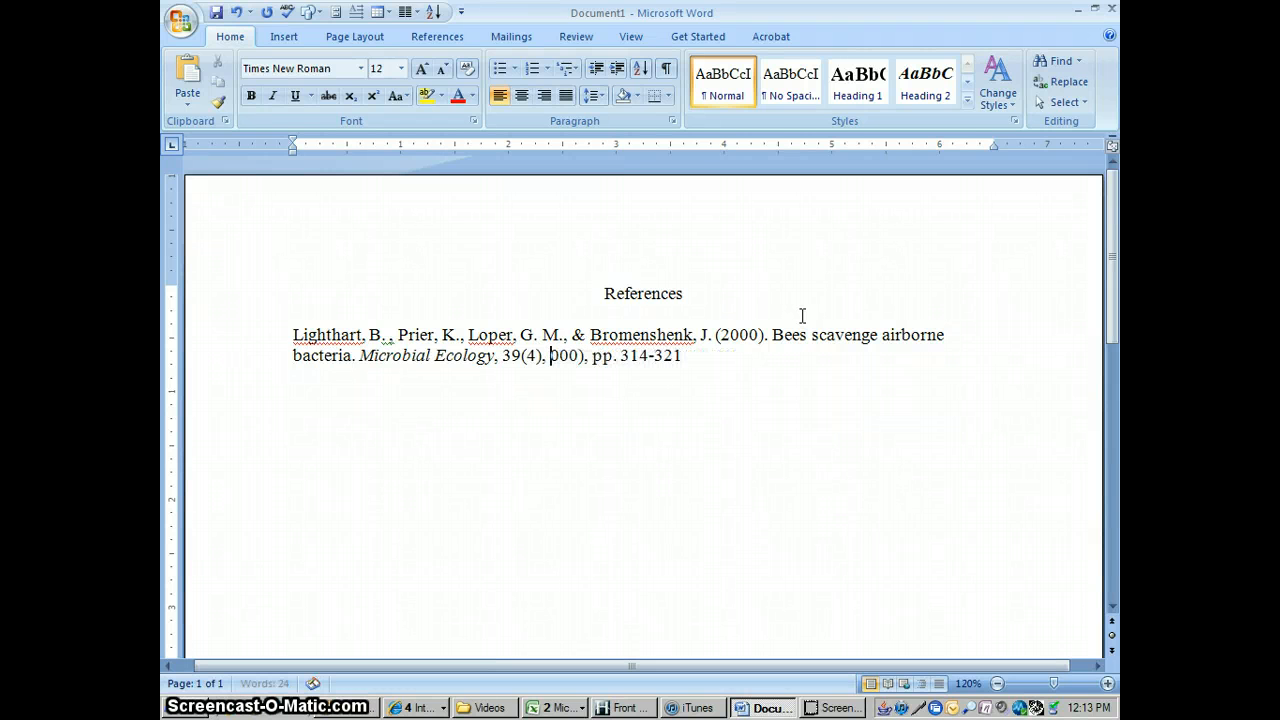
pyautogui.press('Delete')
pyautogui.press('Delete')
pyautogui.press('Delete')
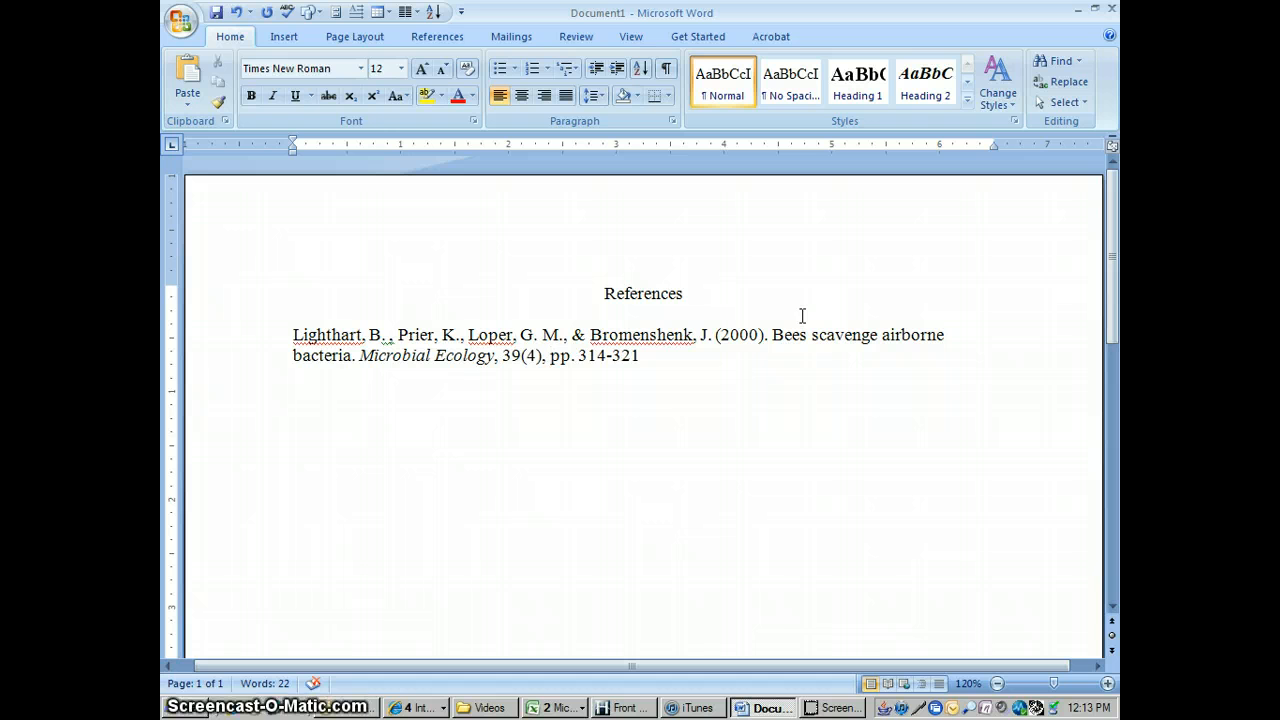
# Remove "pp." before the page range 314-321 and end the range with a period
pyautogui.press('Delete')
pyautogui.press('Delete')
pyautogui.press('Delete')
pyautogui.press('Delete')
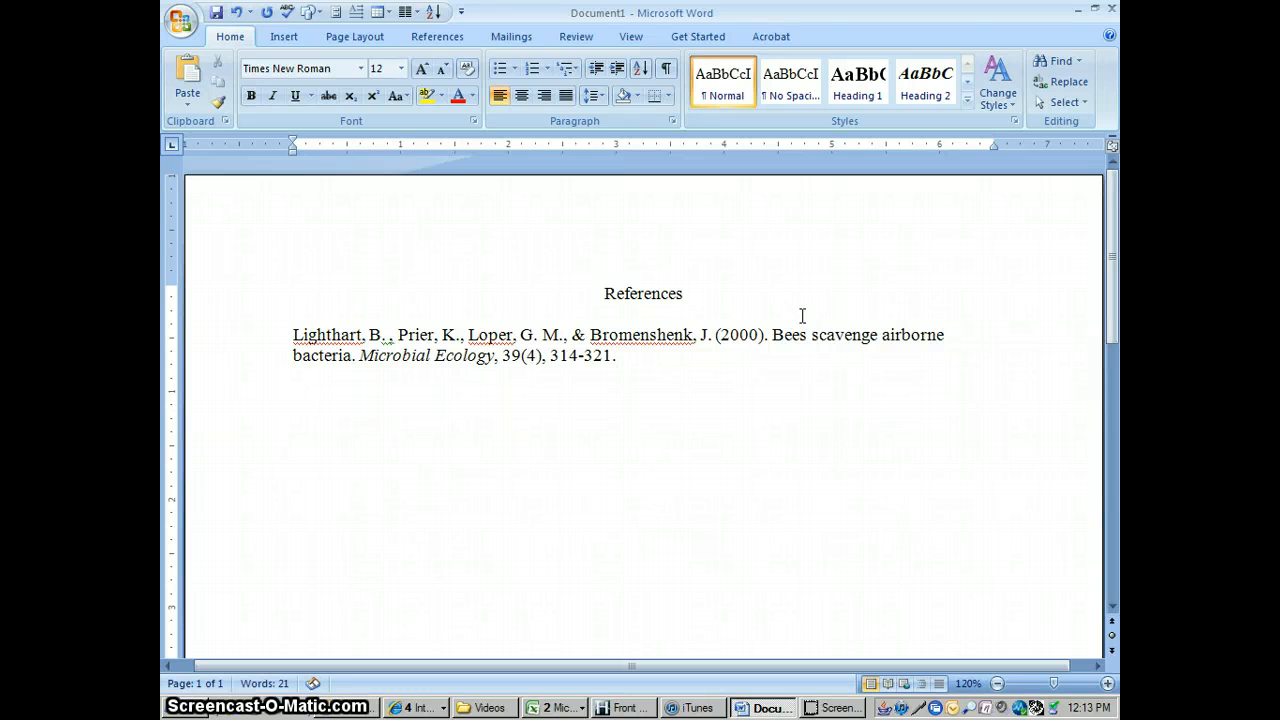
pyautogui.write('etrieved')
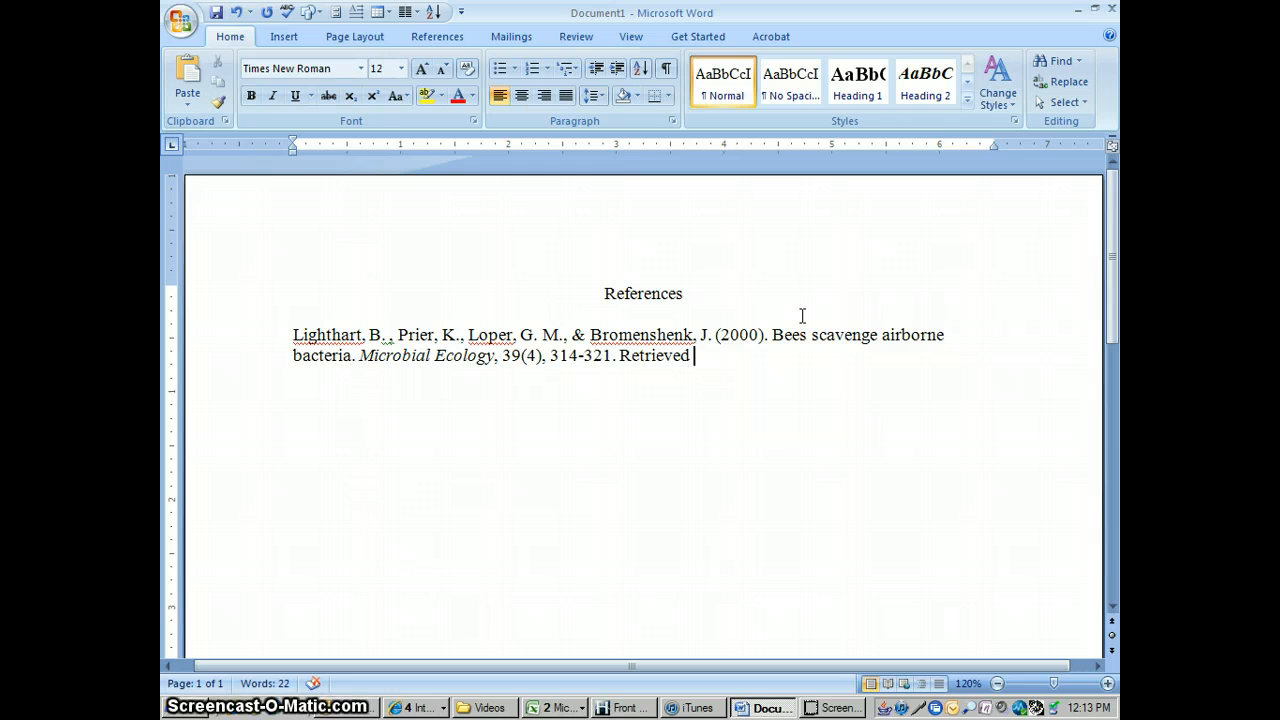
pyautogui.write('from h')
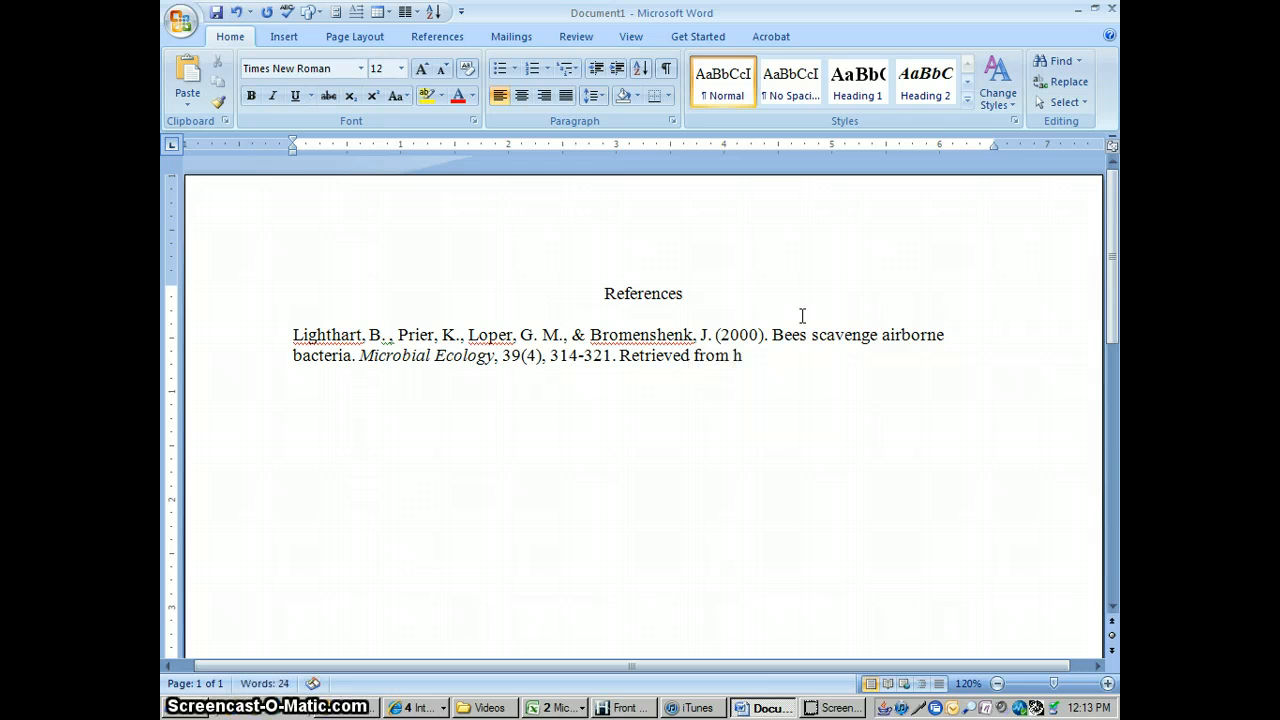
pyautogui.write('ttp:')
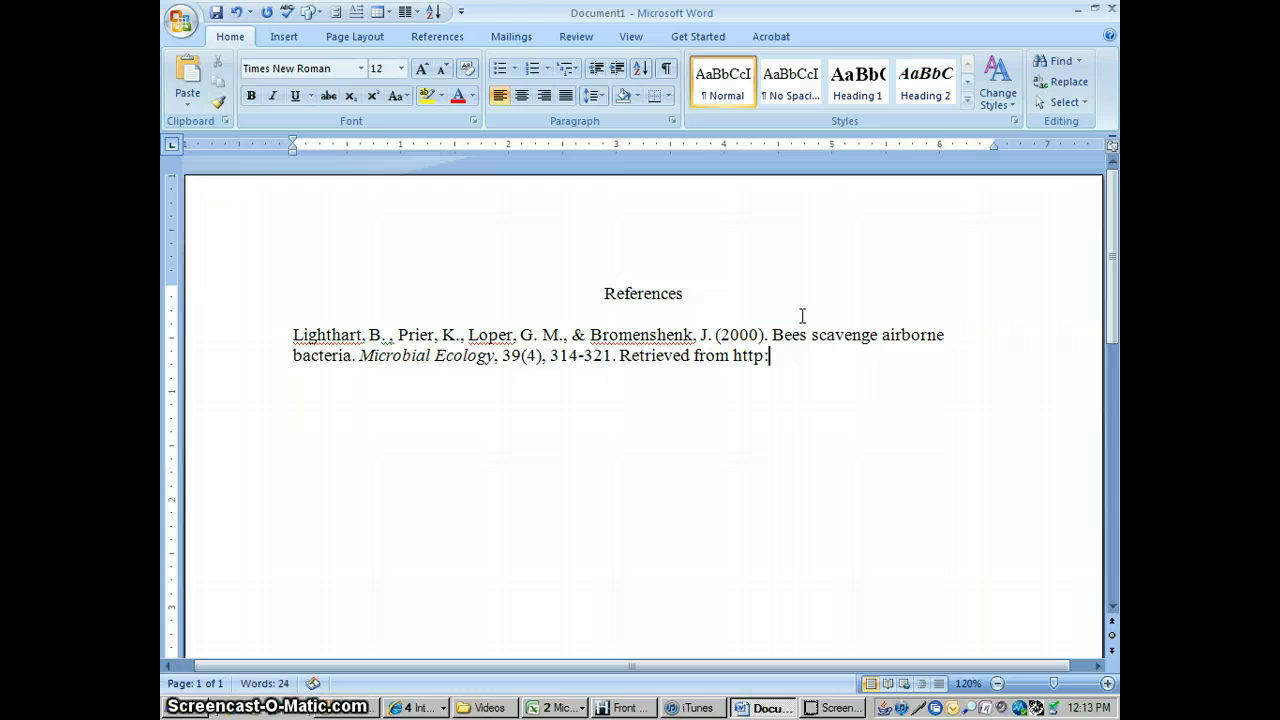
pyautogui.write('//ww')
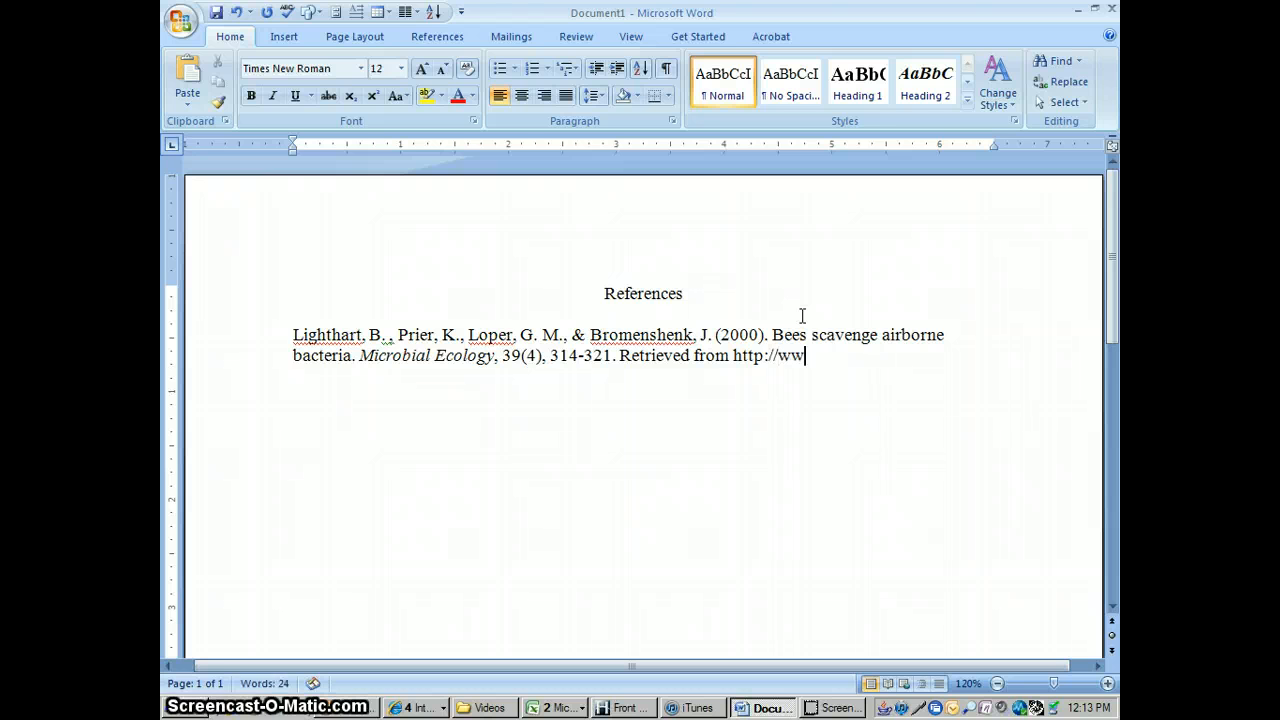
pyautogui.write('w.jstor.org')
# Select the whole citation and set a hanging indent of 0.5" in its paragraph settings
pyautogui.click(290, 334)
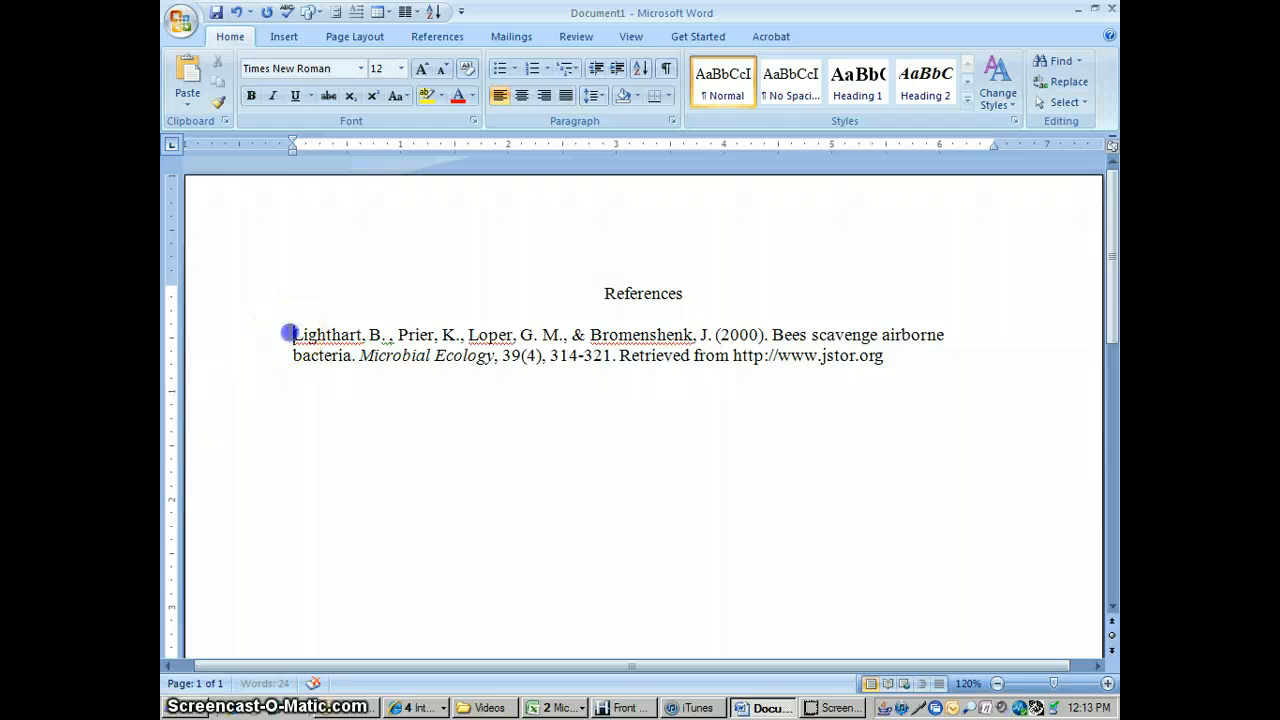
pyautogui.moveTo(290, 334); pyautogui.dragTo(895, 356)
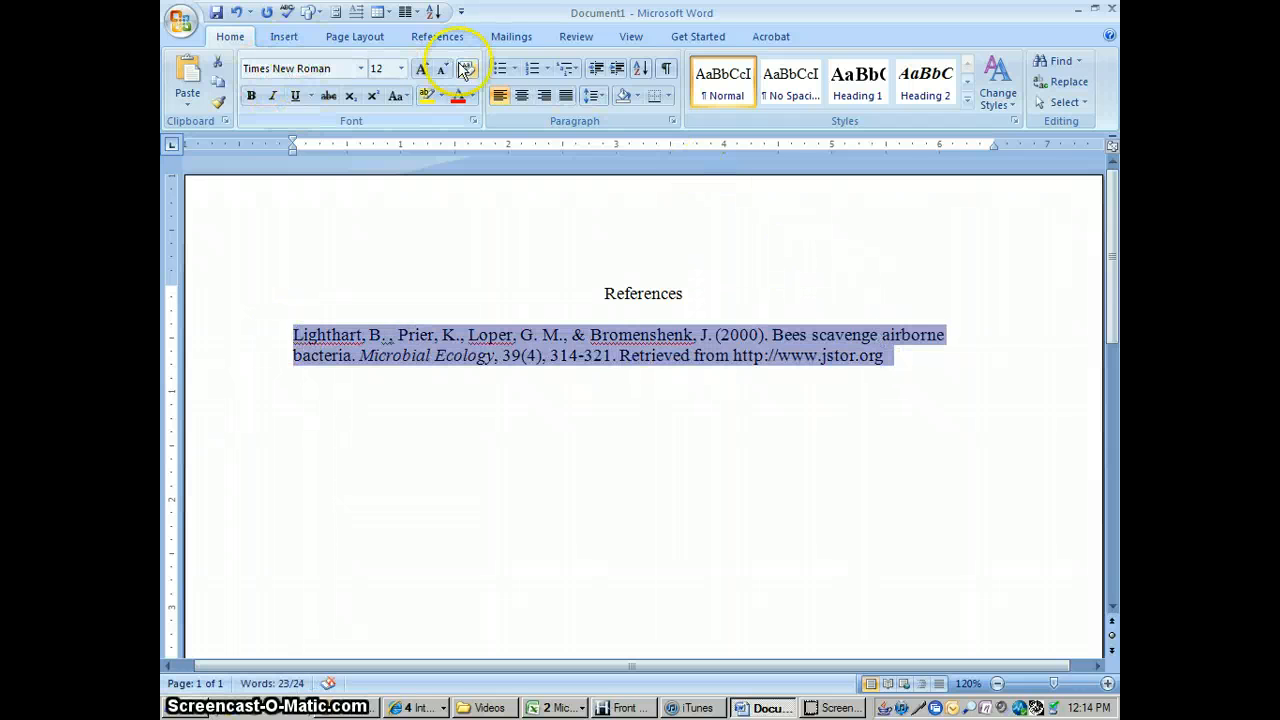
pyautogui.click(672, 121)
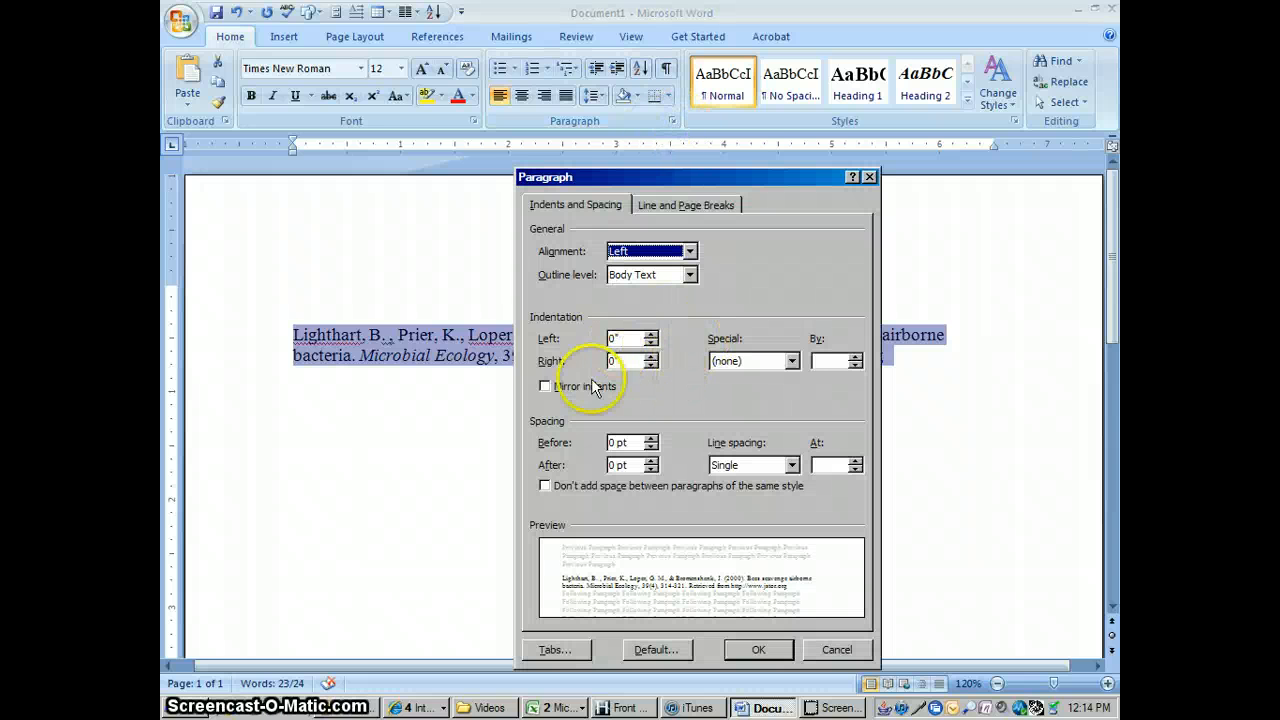
pyautogui.click(791, 362)
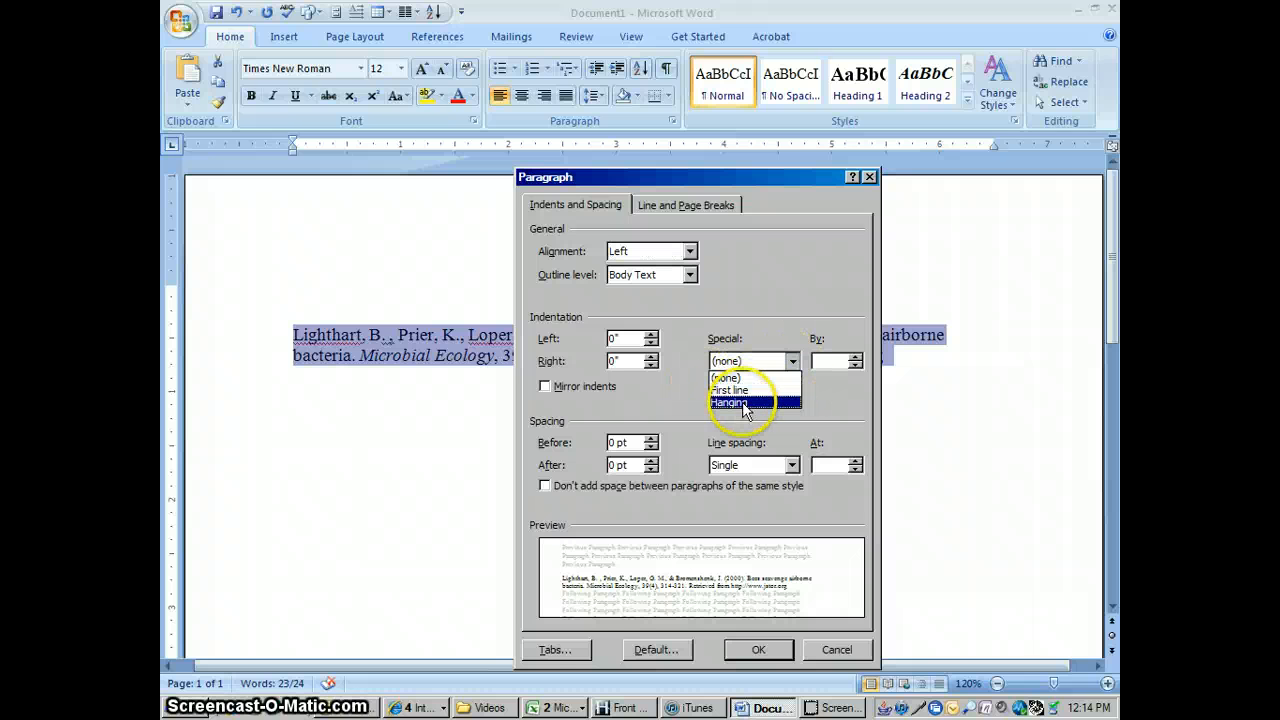
pyautogui.click(743, 403)
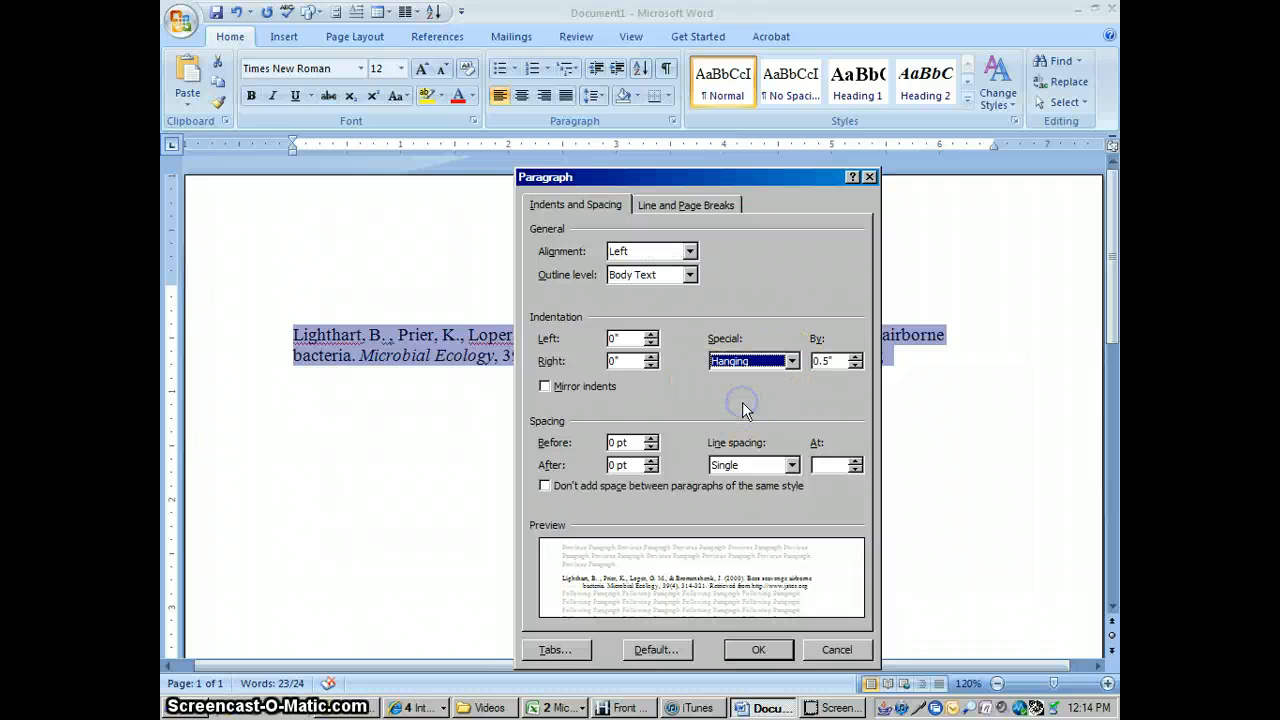
# Set the citation's line spacing to double, turn on not adding space between paragraphs of the same style, and apply
pyautogui.click(791, 465)
pyautogui.click(745, 507)
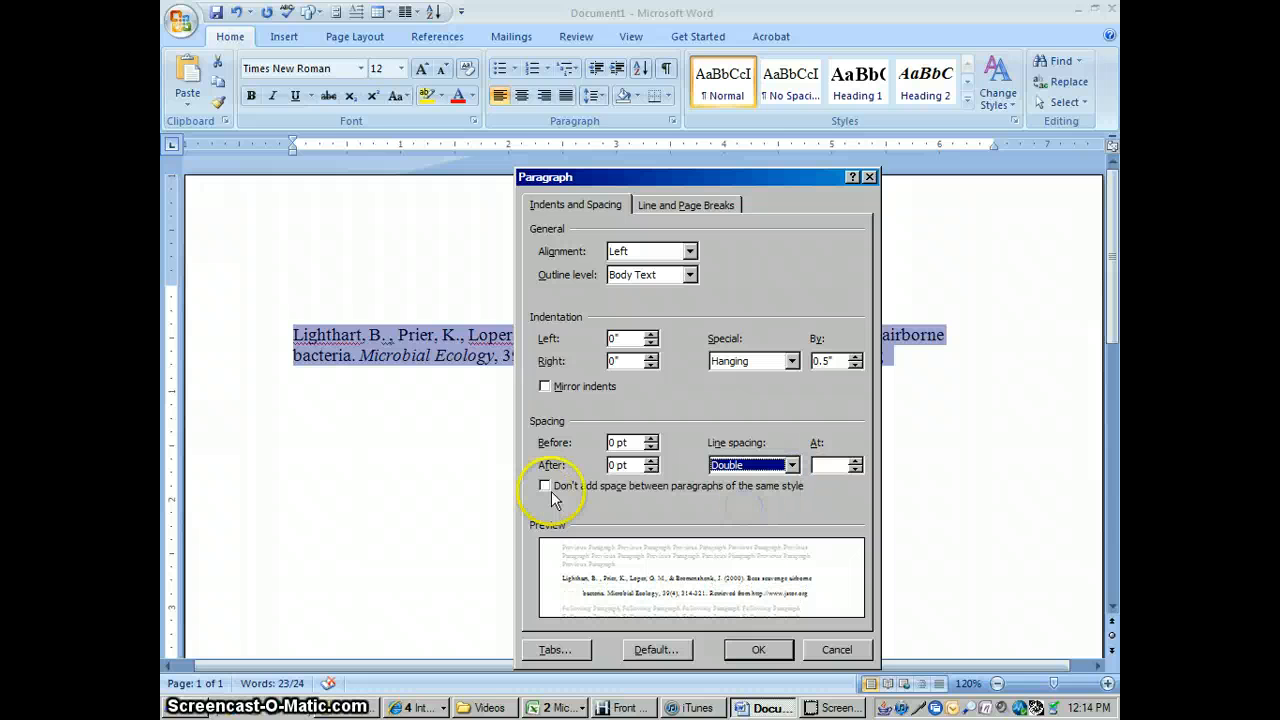
pyautogui.click(545, 485)
pyautogui.click(765, 650)
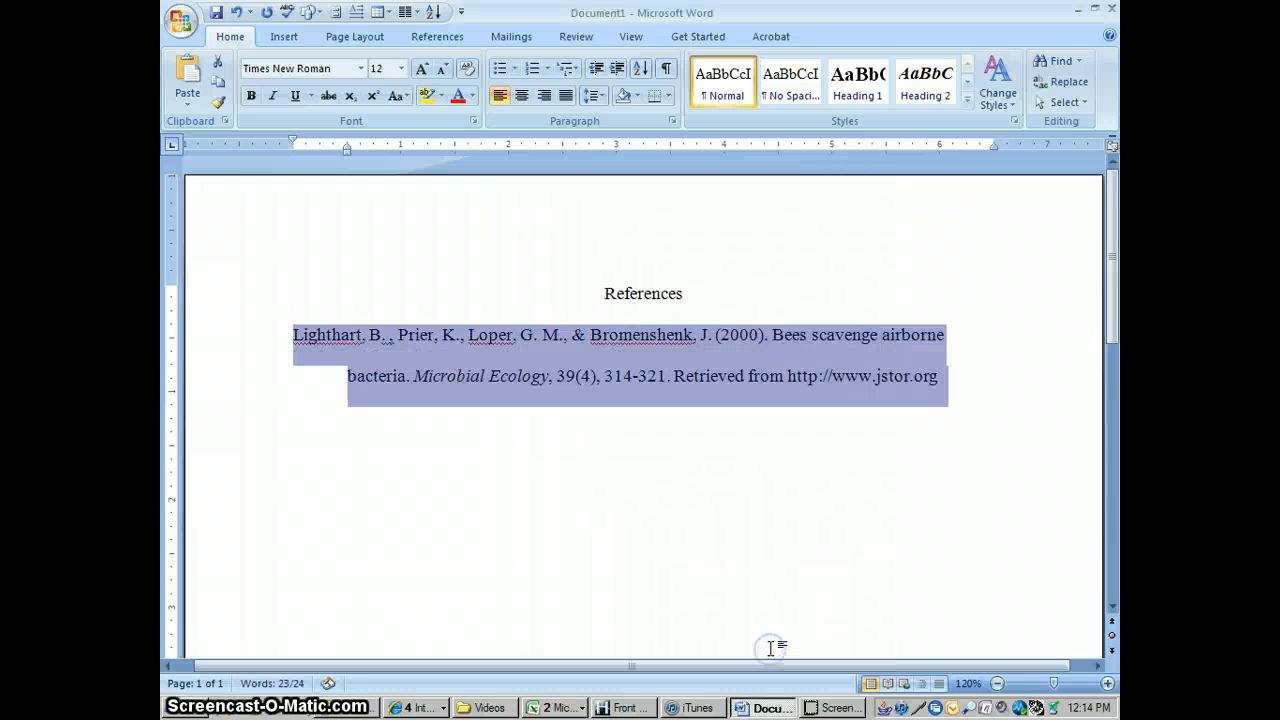
# Deselect the citation and remove the extra space before the comma following the first author's initial
pyautogui.click(863, 438)
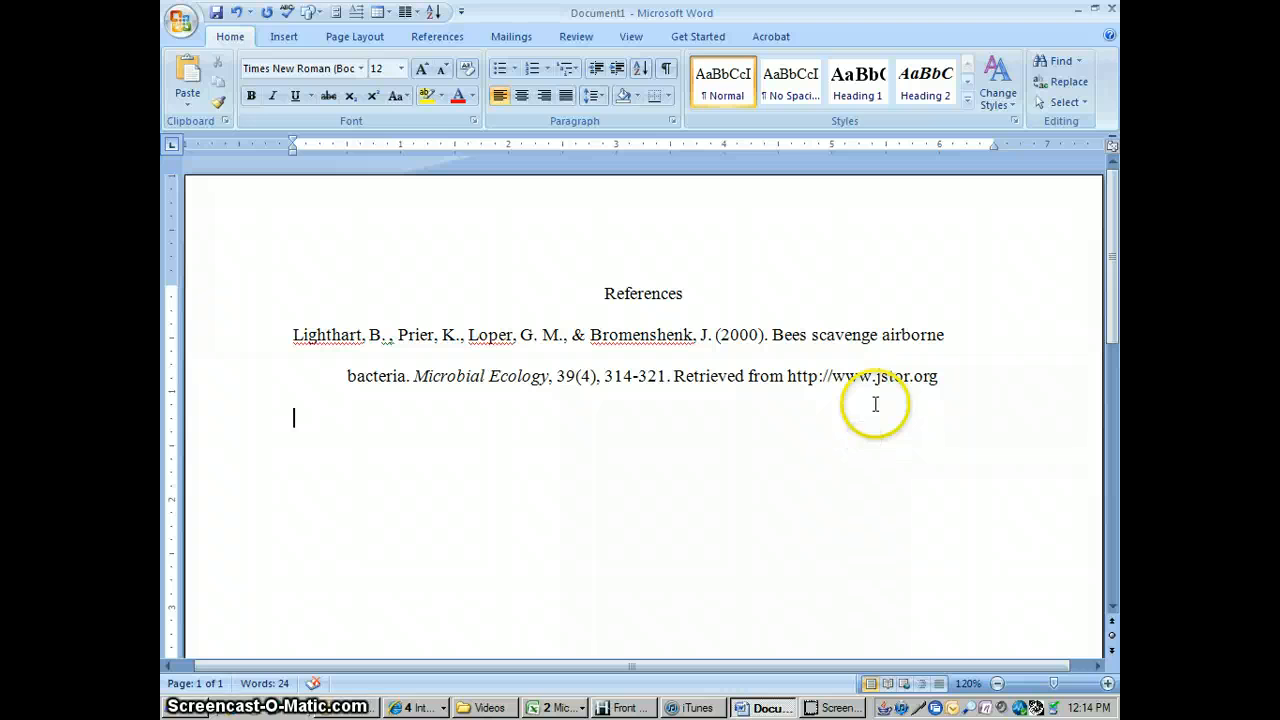
pyautogui.click(389, 343)
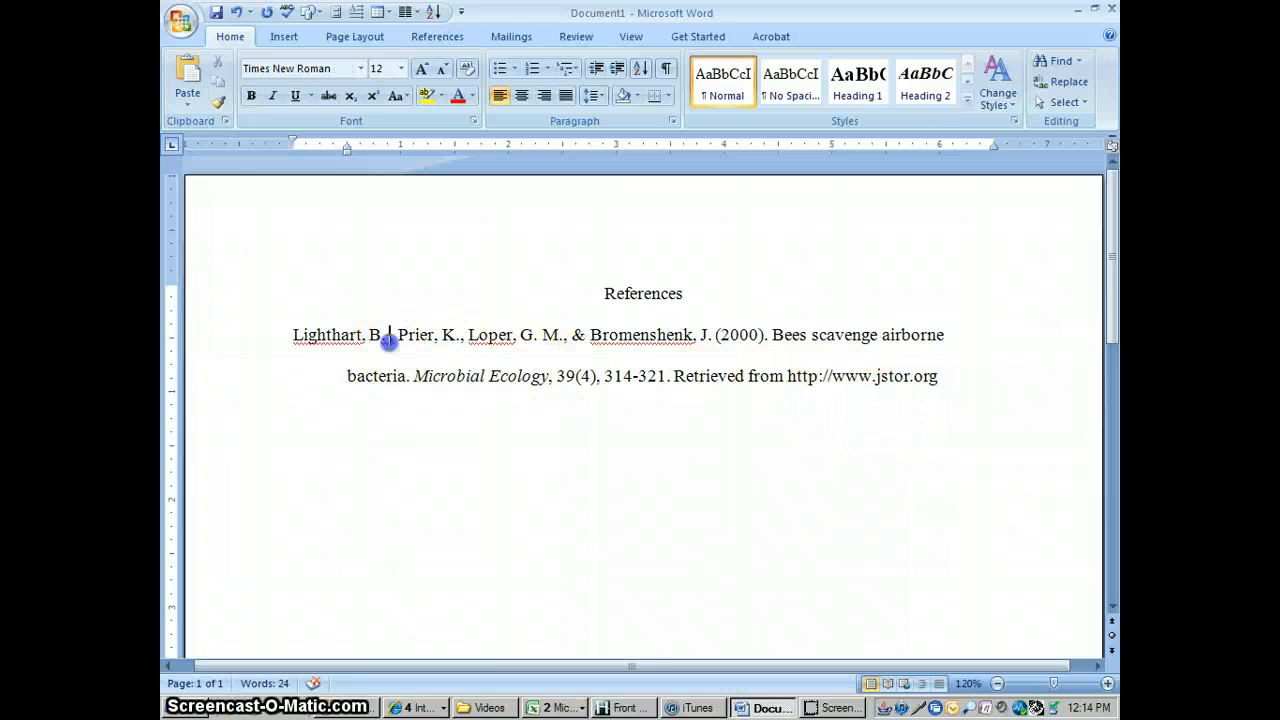
pyautogui.press('BackSpace')
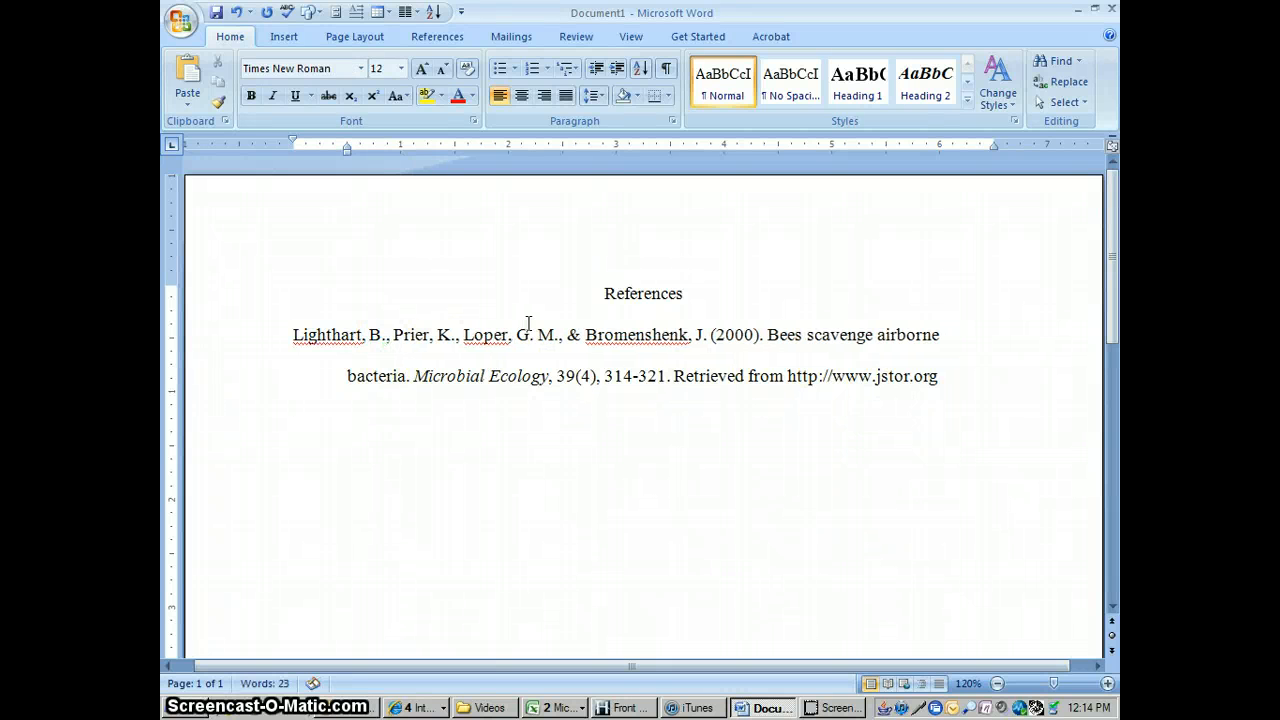